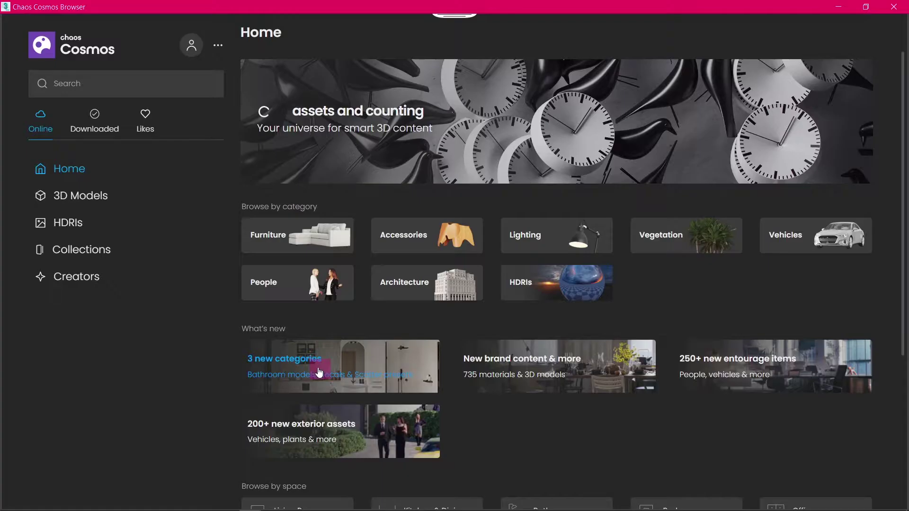
Show the Living Room assets and add yellow and red to the colour filter
scroll(318, 374, down, 4)
click(304, 314)
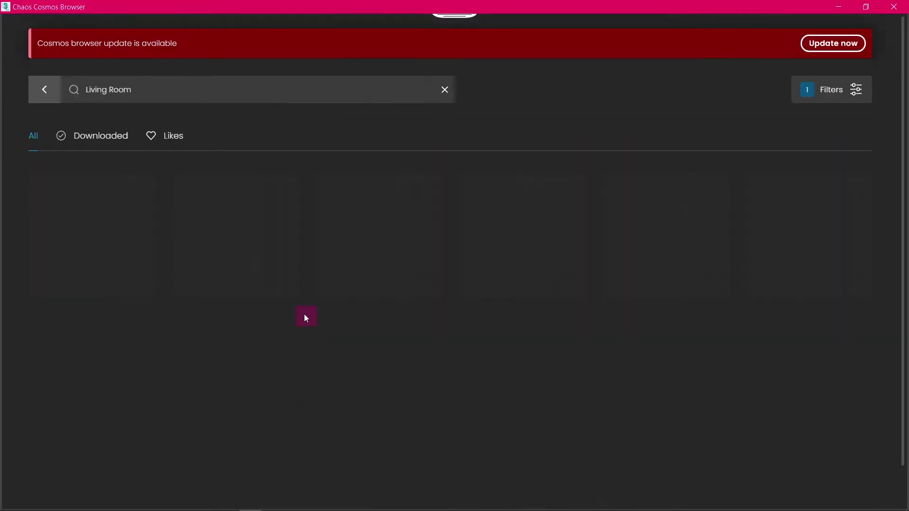
scroll(304, 314, down, 5)
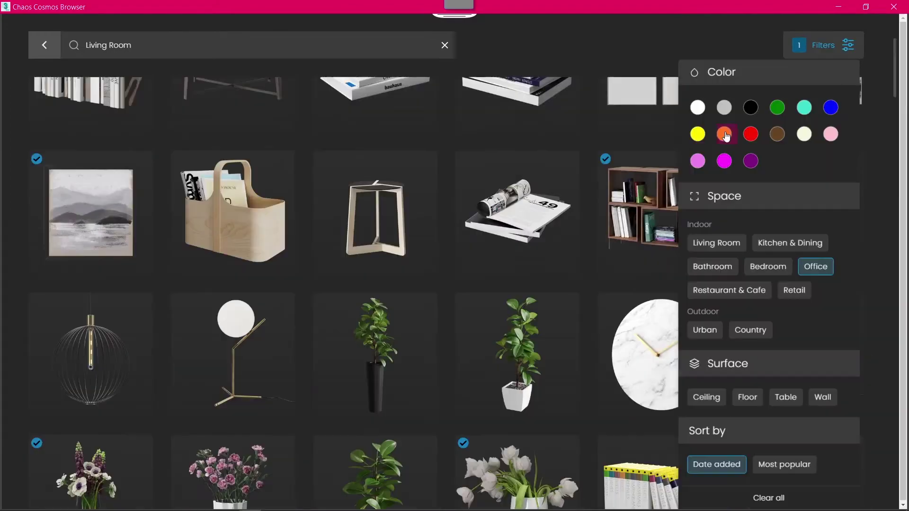
click(697, 134)
click(746, 178)
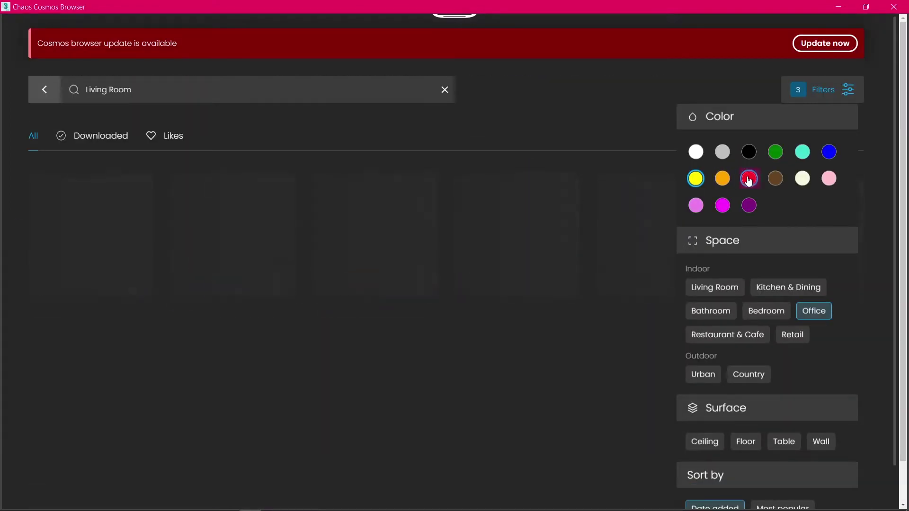
scroll(509, 236, down, 4)
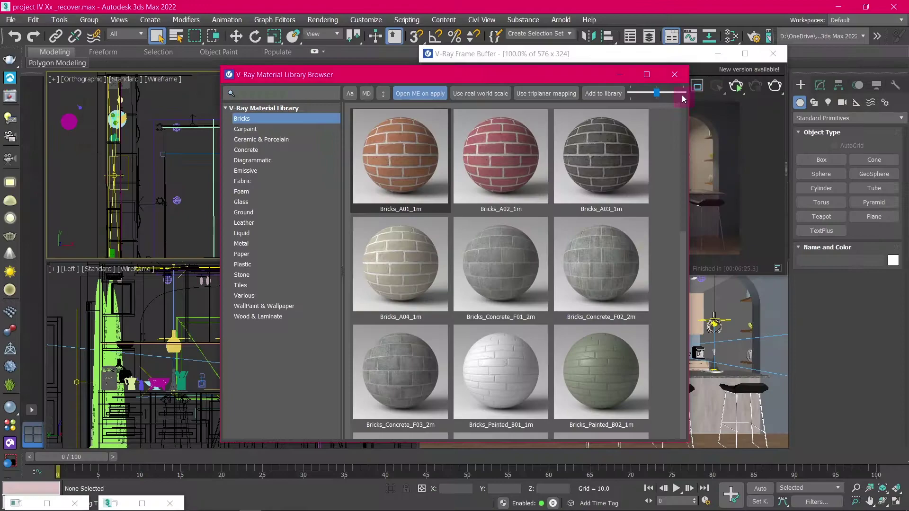
View the Ceramic & Porcelain library category, then switch to the frame buffer and Chaos Cosmos browser
ctrl+scroll(500, 241, up, 2)
scroll(501, 240, up, 1)
click(270, 138)
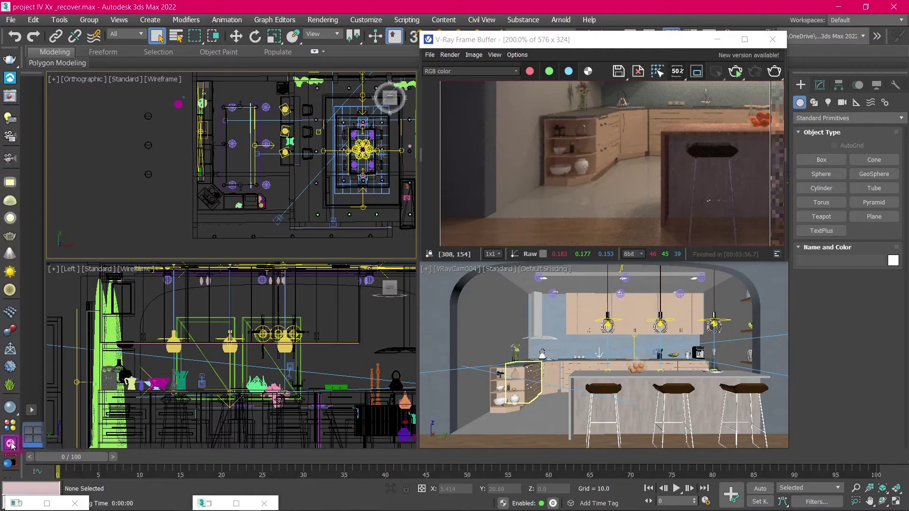
click(652, 75)
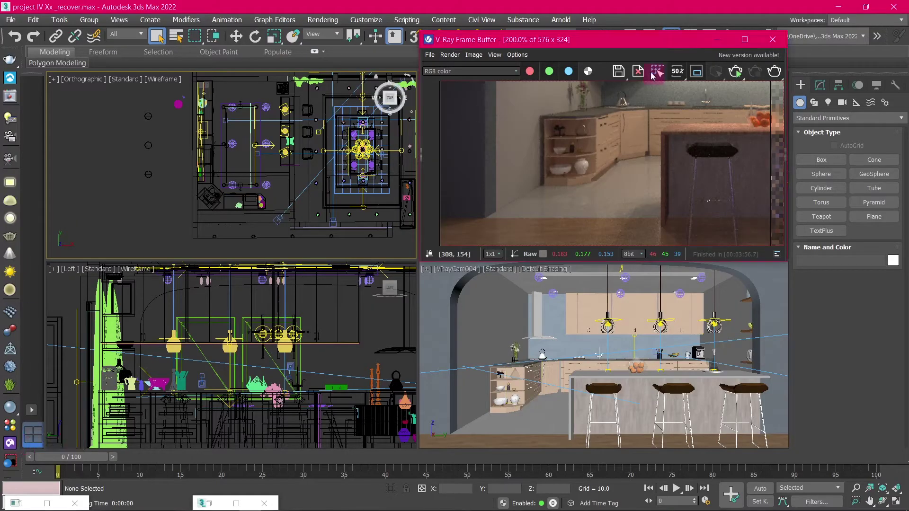
click(9, 443)
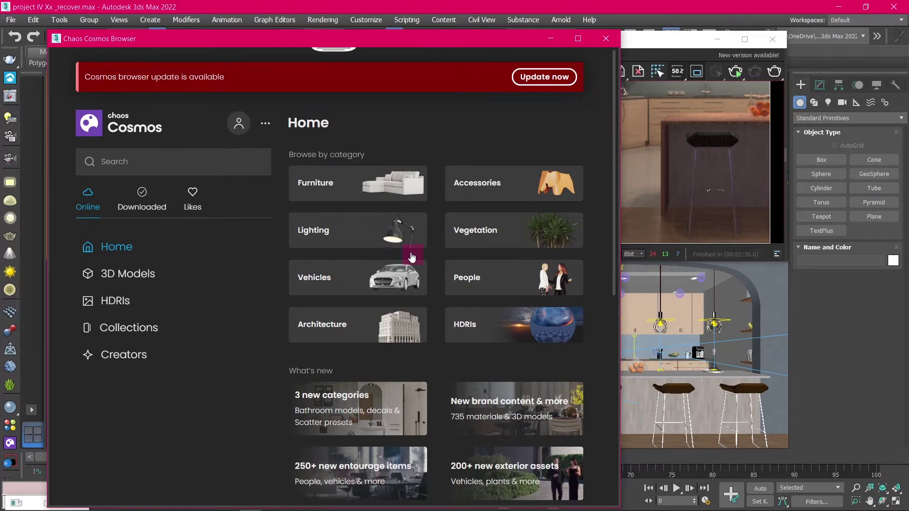
Browse the Accessories category, then return Home and open Vegetation
click(492, 191)
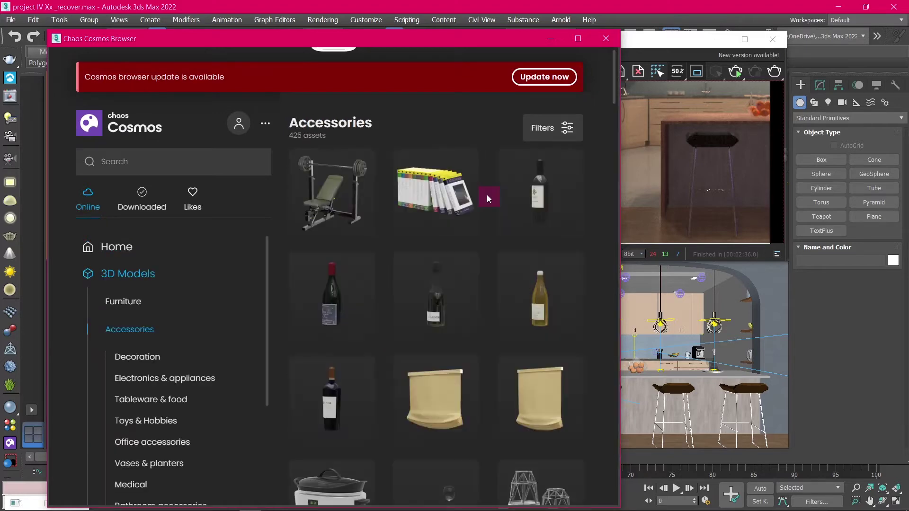
click(97, 204)
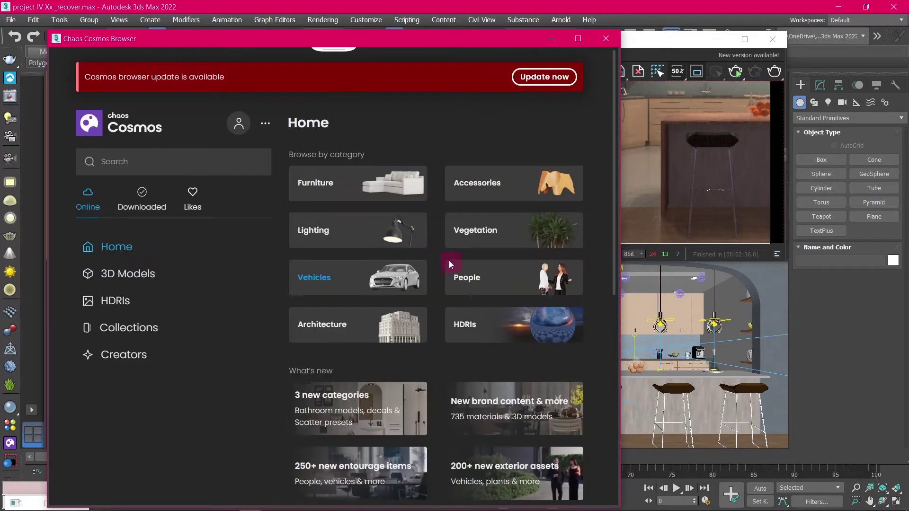
click(473, 238)
List all assets for the Living Room space under Browse by space
scroll(464, 233, down, 3)
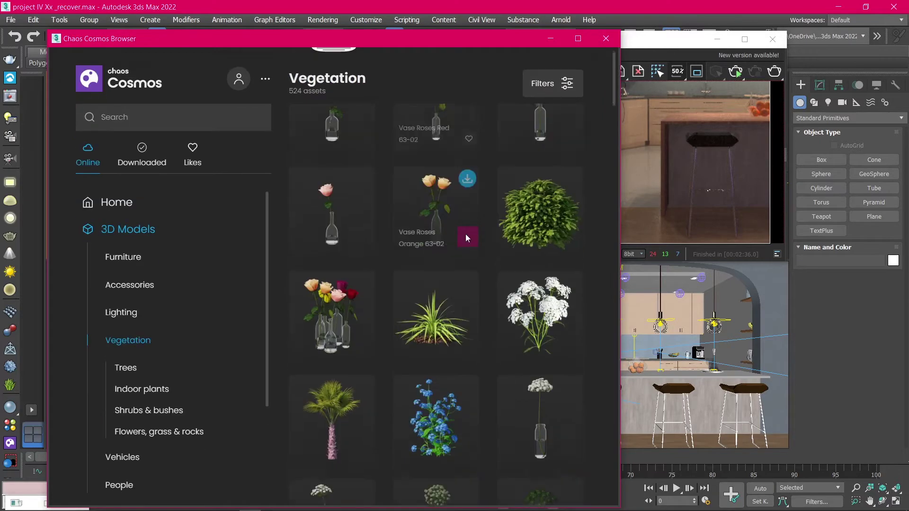
scroll(466, 240, down, 3)
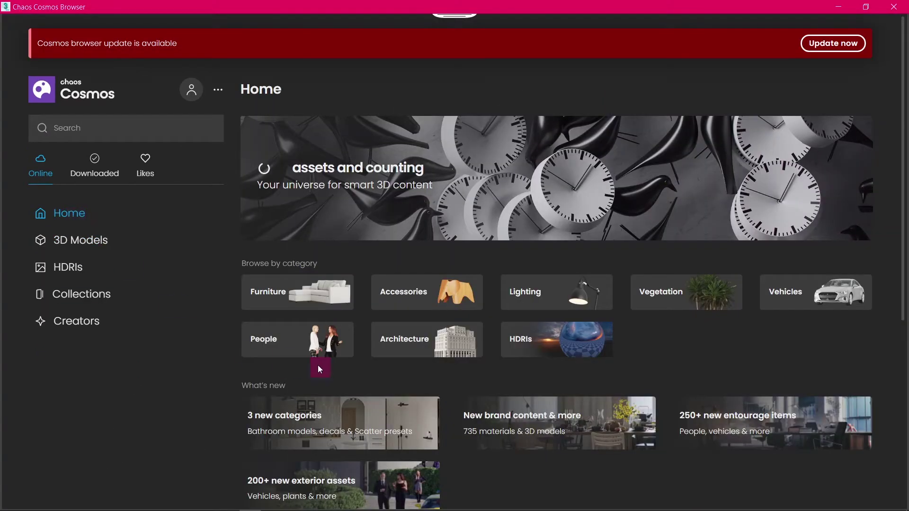
scroll(319, 373, down, 3)
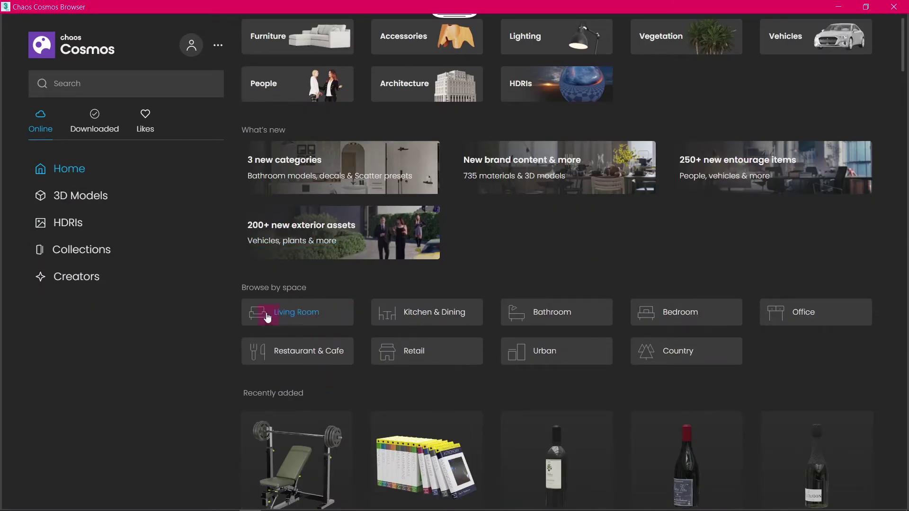
click(304, 315)
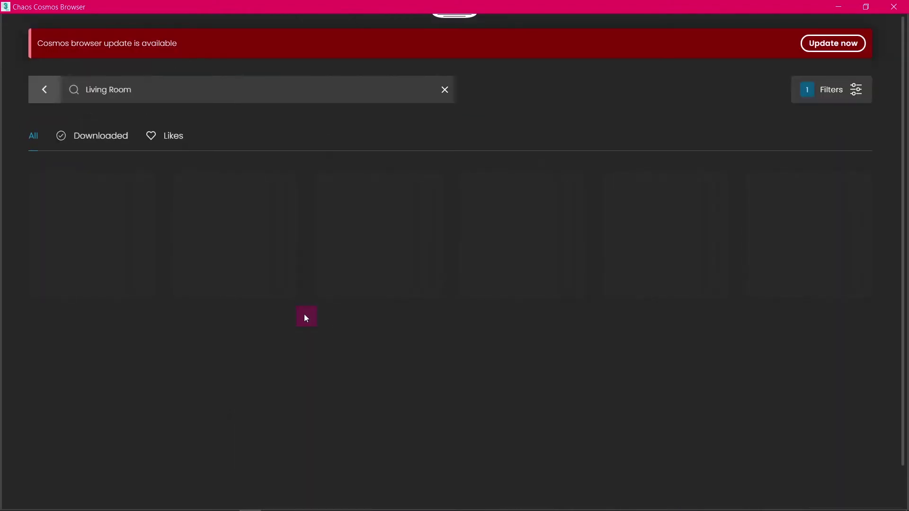
scroll(304, 317, down, 8)
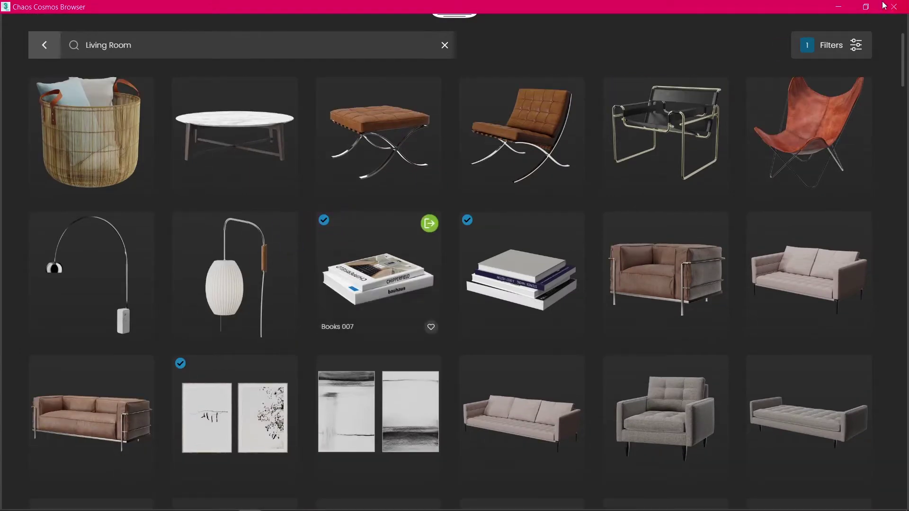
Set the space filter to Office only, removing Living Room and Kitchen & Dining
click(857, 46)
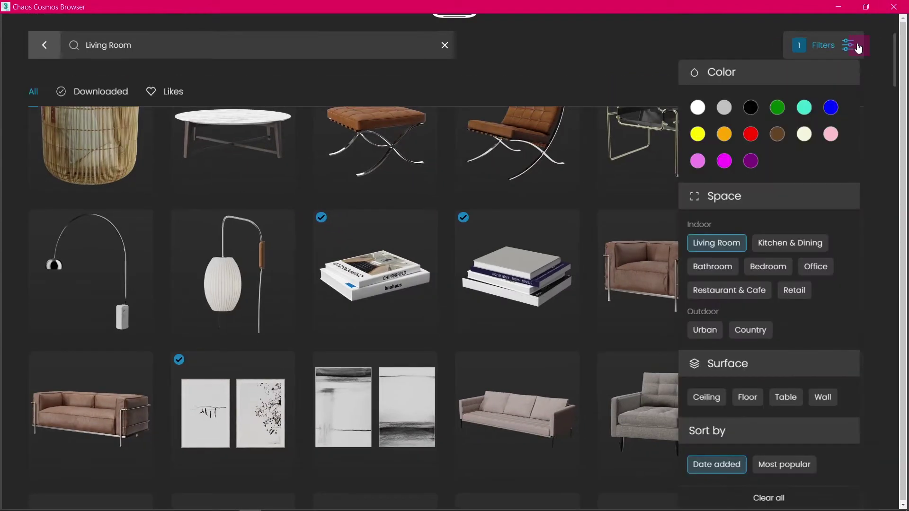
click(793, 241)
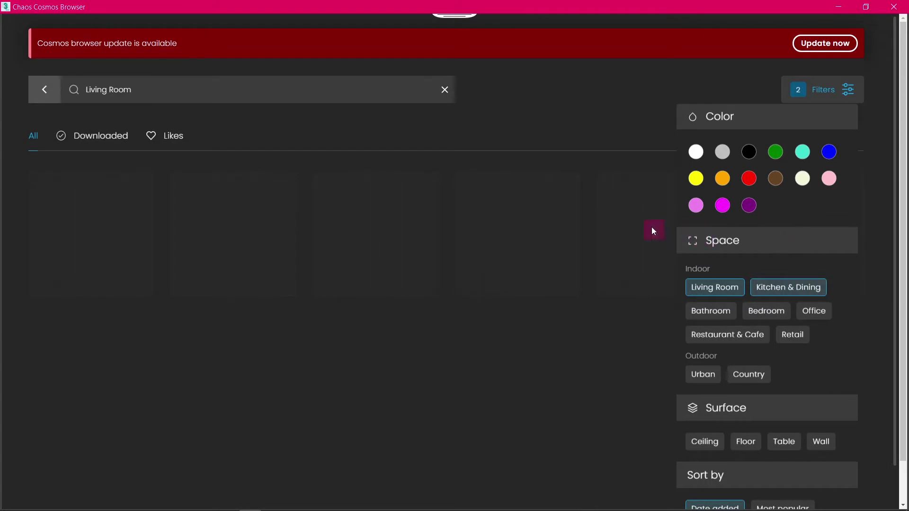
click(854, 90)
mouse_move(414, 256)
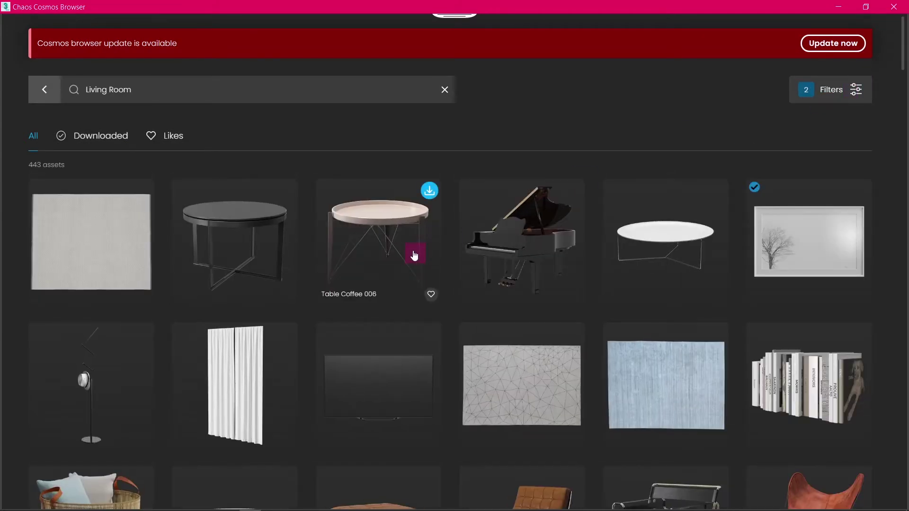
click(859, 91)
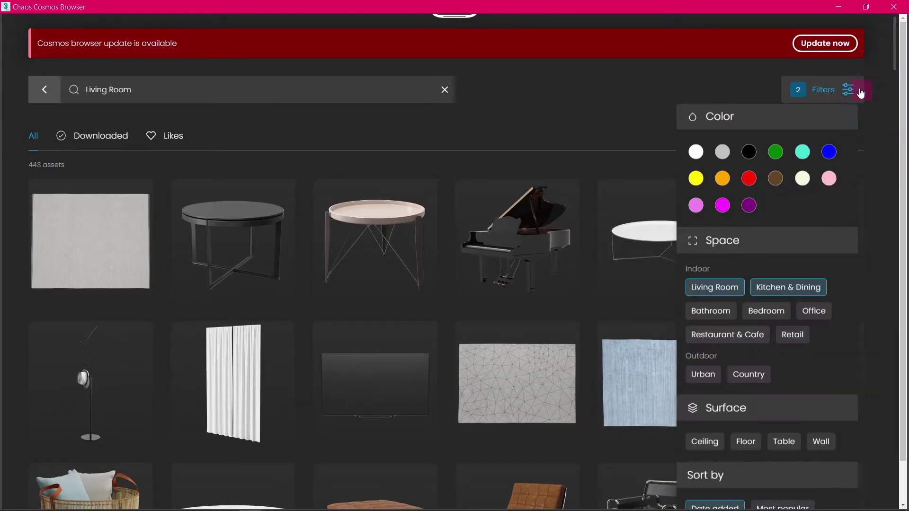
click(720, 288)
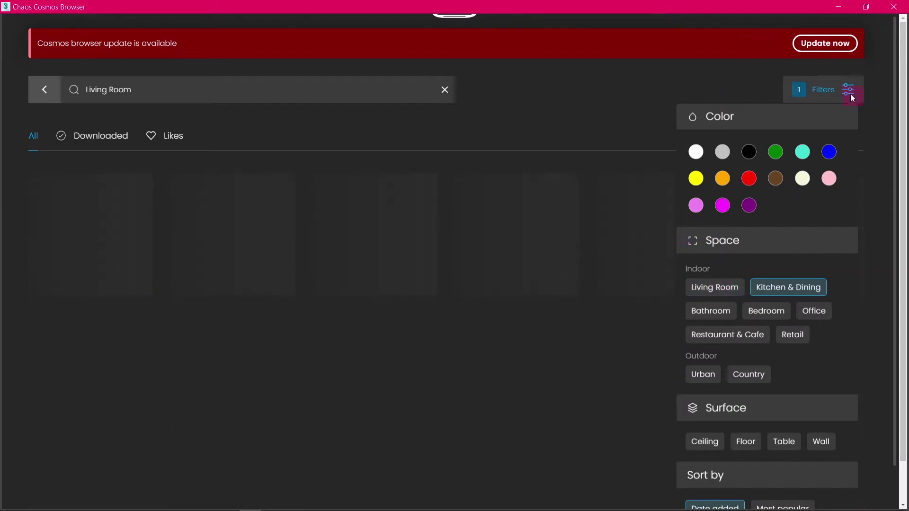
scroll(815, 266, down, 1)
click(816, 267)
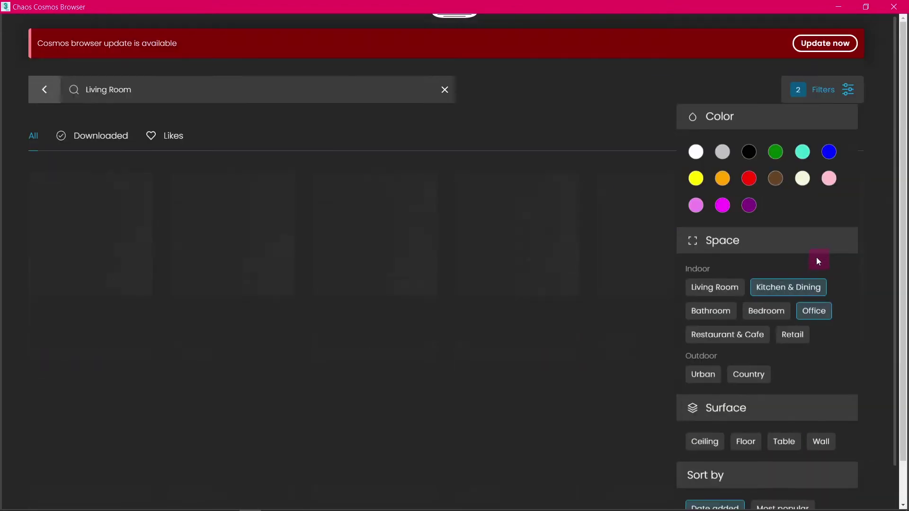
click(809, 295)
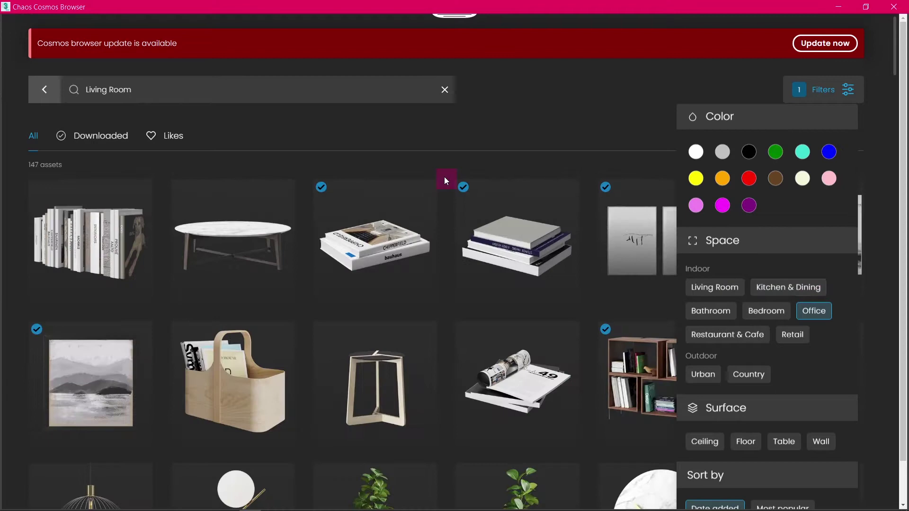
scroll(401, 229, down, 4)
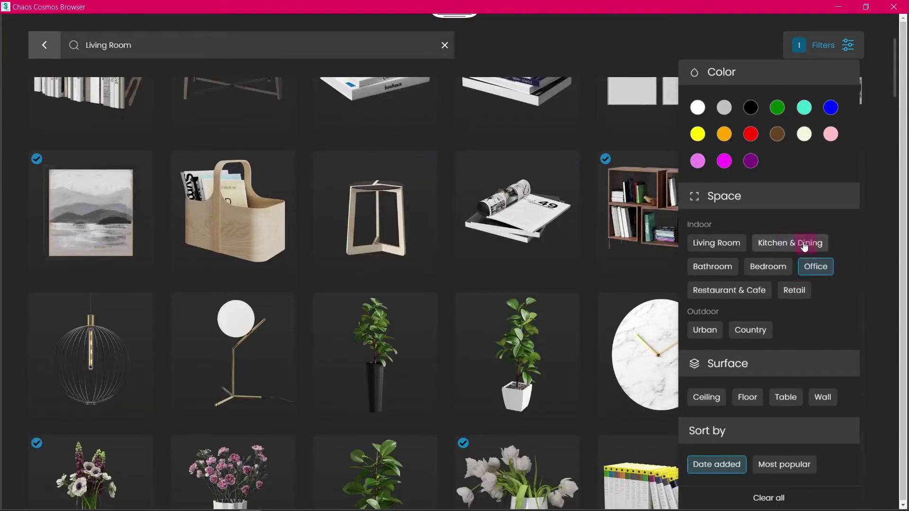
Limit the Office results to yellow and red colours
click(698, 135)
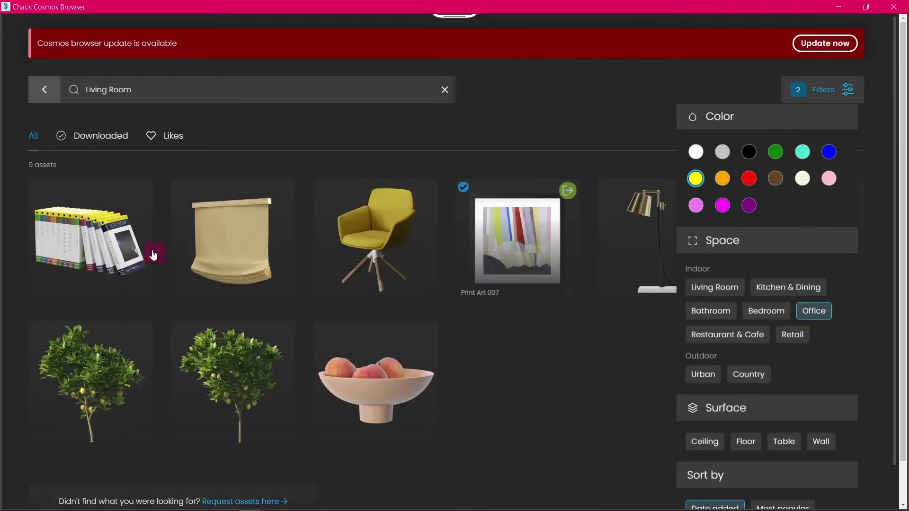
click(749, 180)
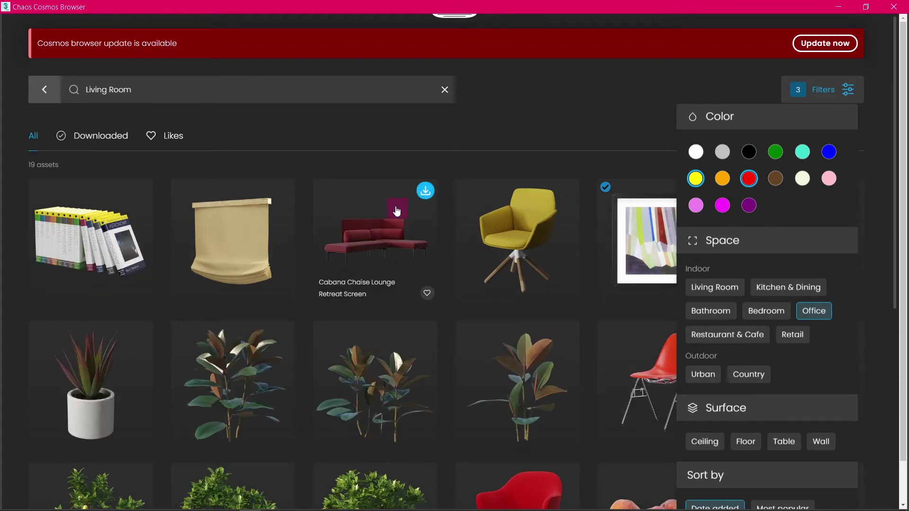
scroll(398, 211, down, 5)
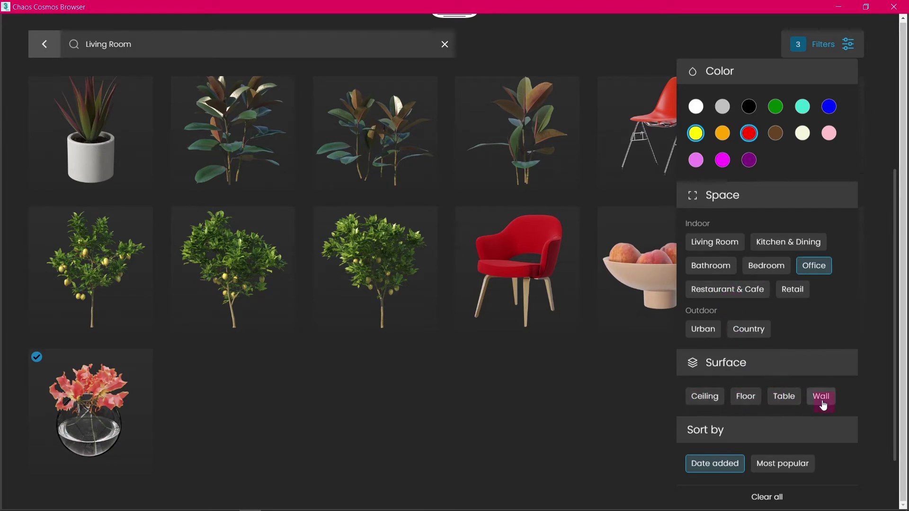
Clear the yellow and red colour filters and set the surface filter to Table
click(752, 136)
click(695, 176)
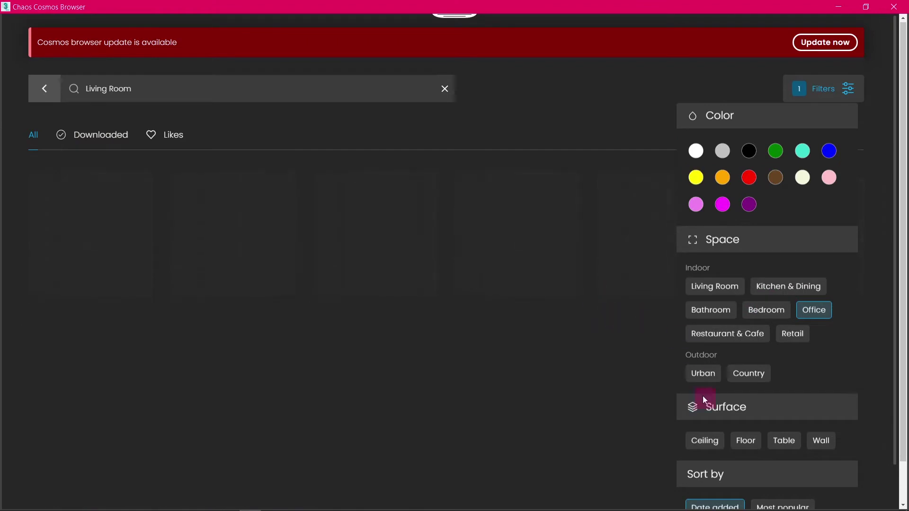
click(717, 449)
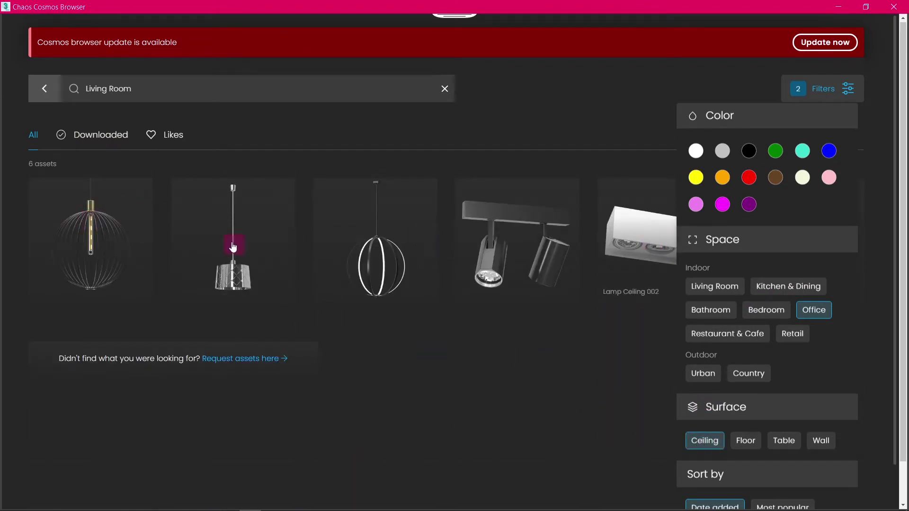
click(747, 452)
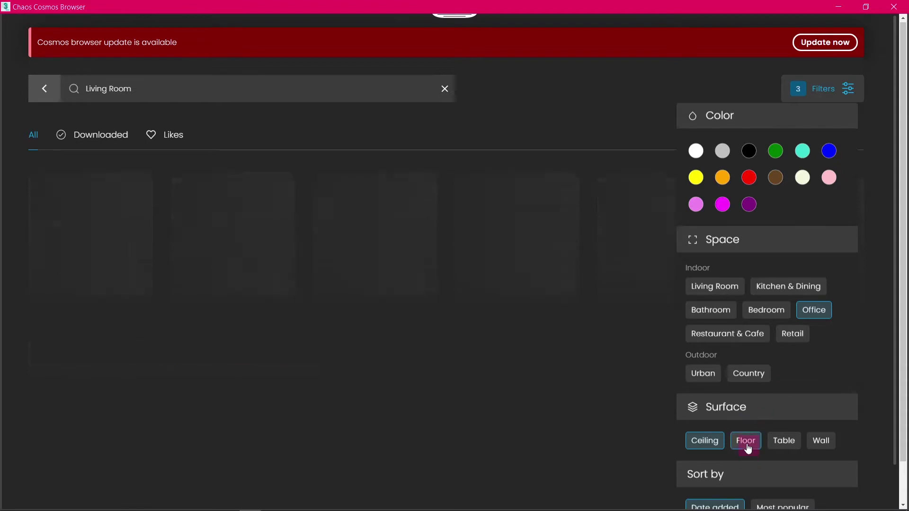
click(705, 442)
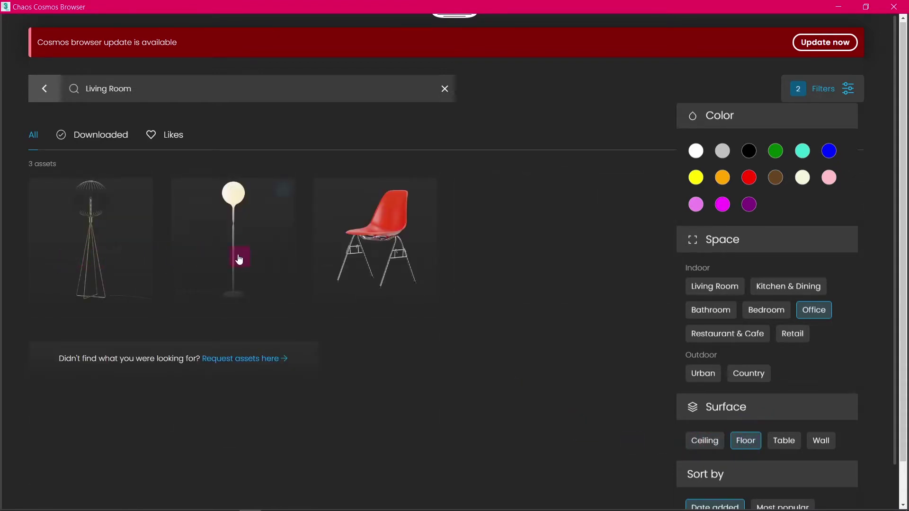
click(747, 440)
click(784, 441)
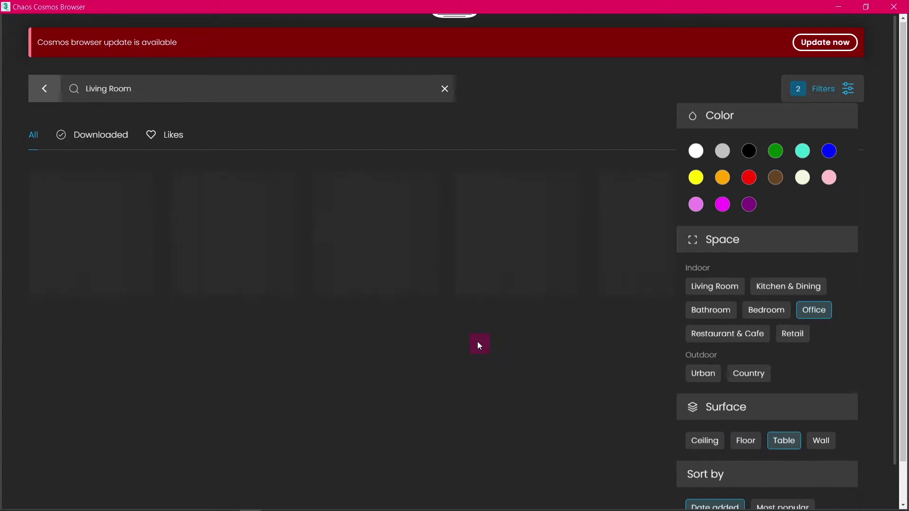
Sort results by Most popular, then clear all filters to show 446 assets
scroll(440, 328, down, 1)
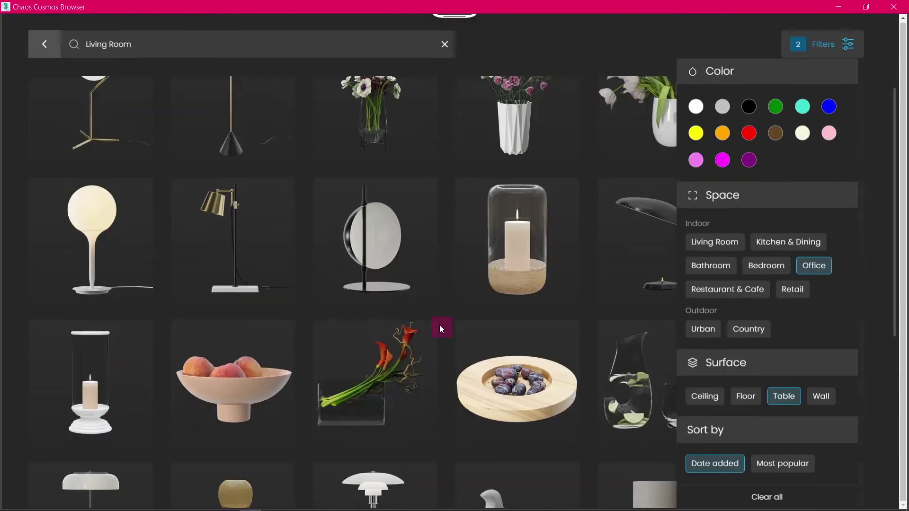
scroll(439, 325, down, 5)
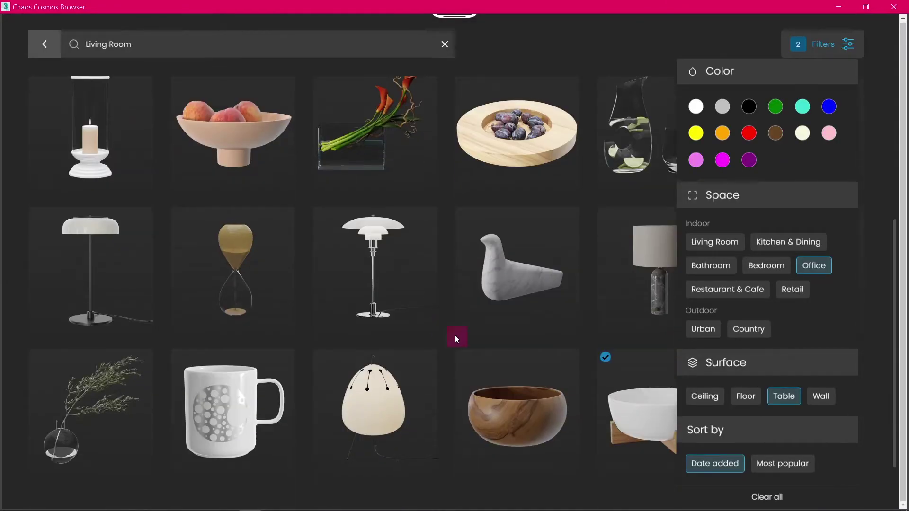
click(769, 472)
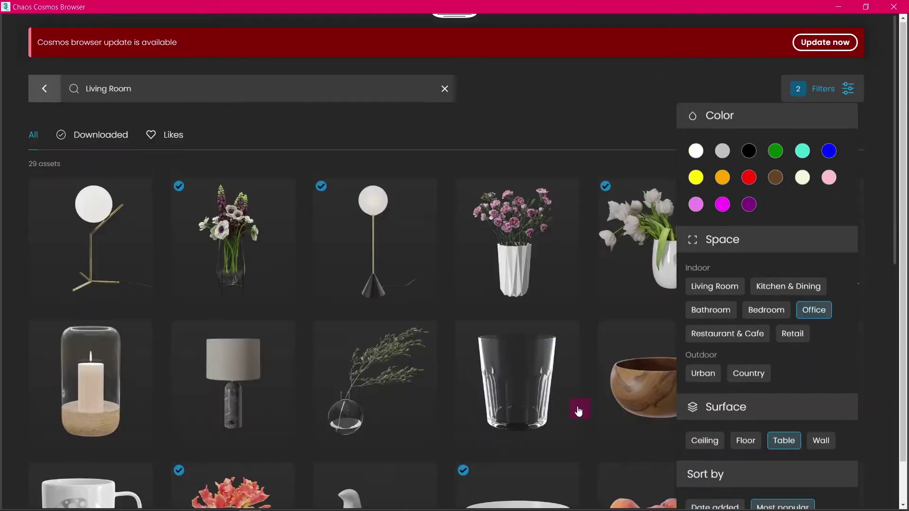
scroll(635, 418, down, 1)
scroll(469, 365, down, 2)
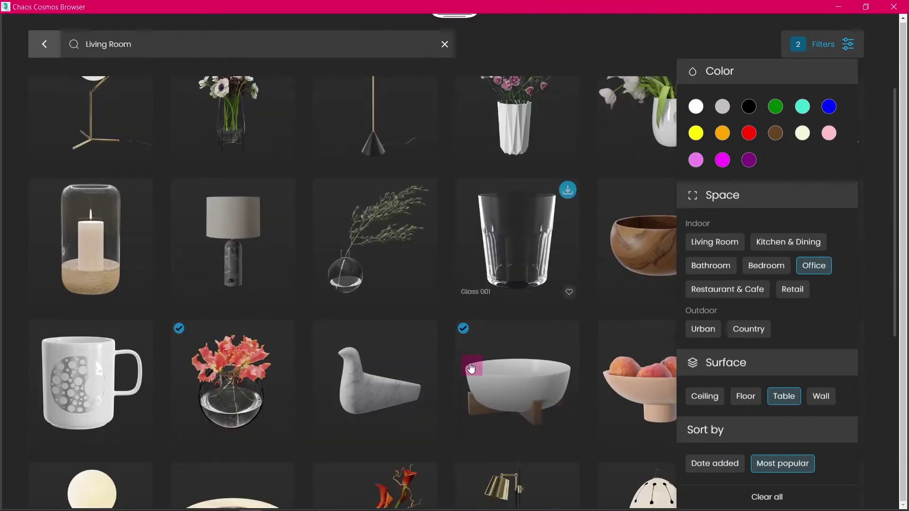
scroll(466, 361, up, 2)
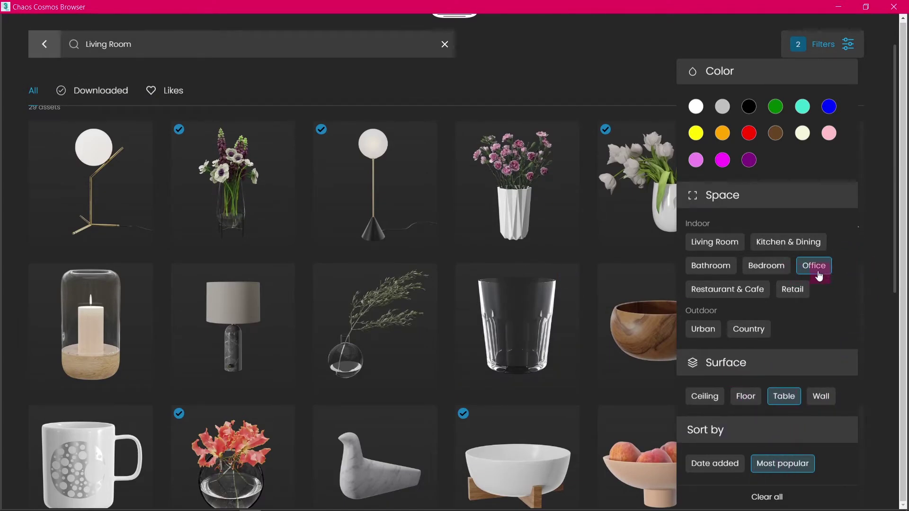
click(768, 497)
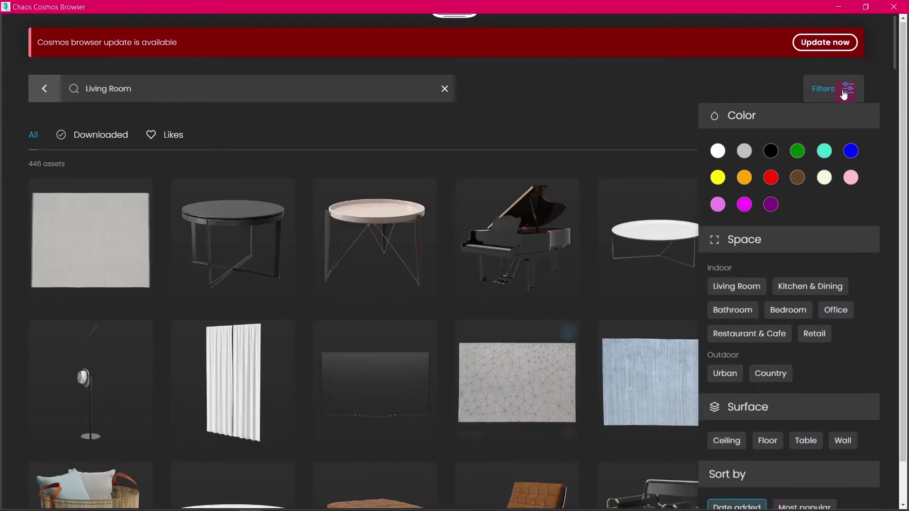
Filter by Kitchen & Dining space and Table surface and run the search
click(818, 287)
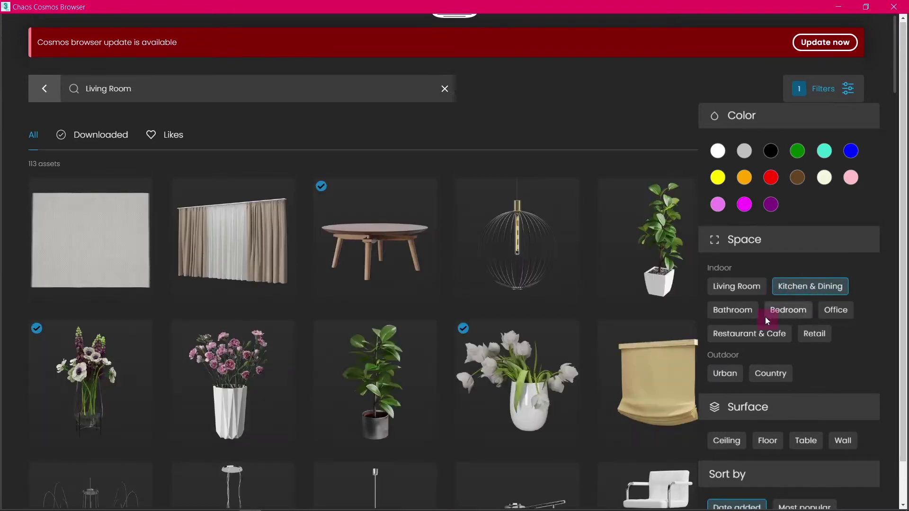
scroll(766, 314, down, 1)
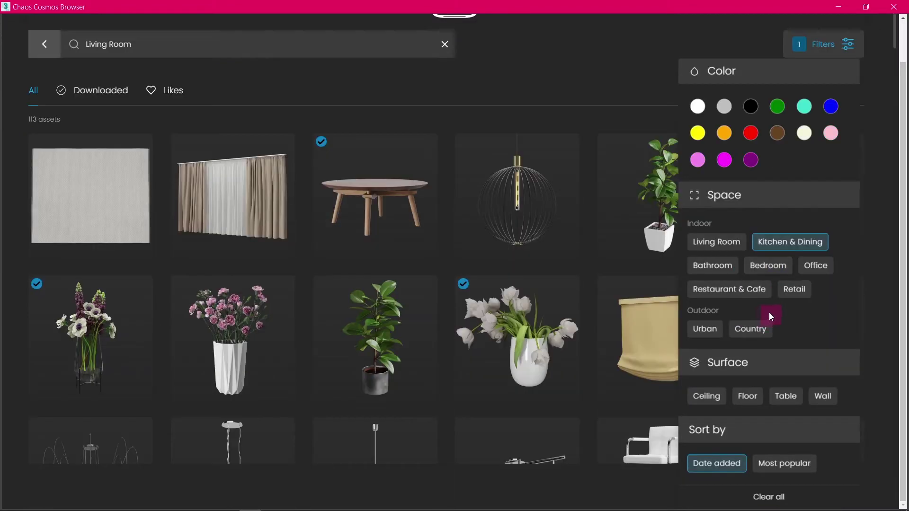
click(781, 403)
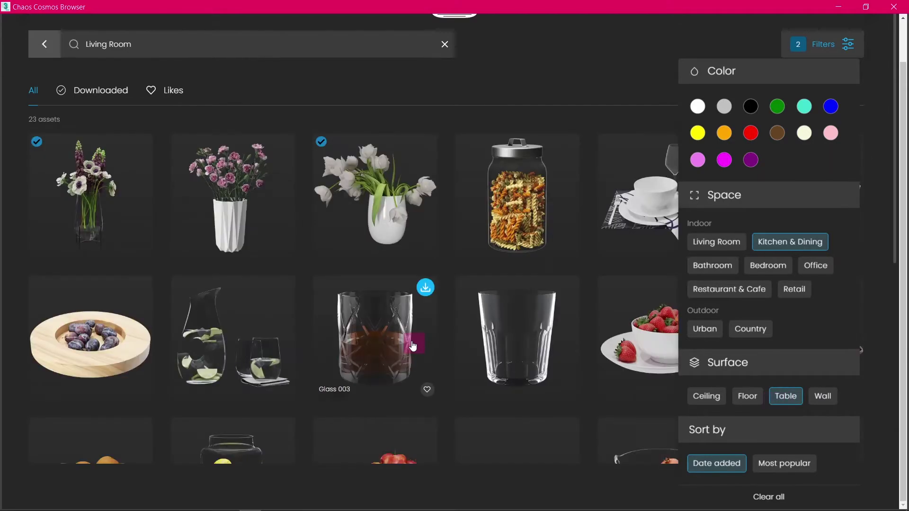
click(856, 48)
Like the Pot Small 92-01 asset and show only liked assets
scroll(608, 209, down, 1)
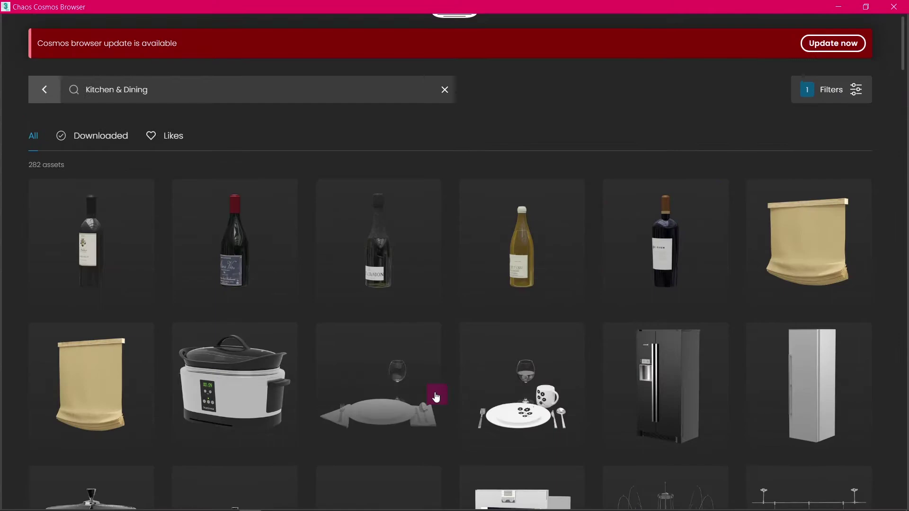
mouse_move(436, 397)
scroll(436, 397, down, 6)
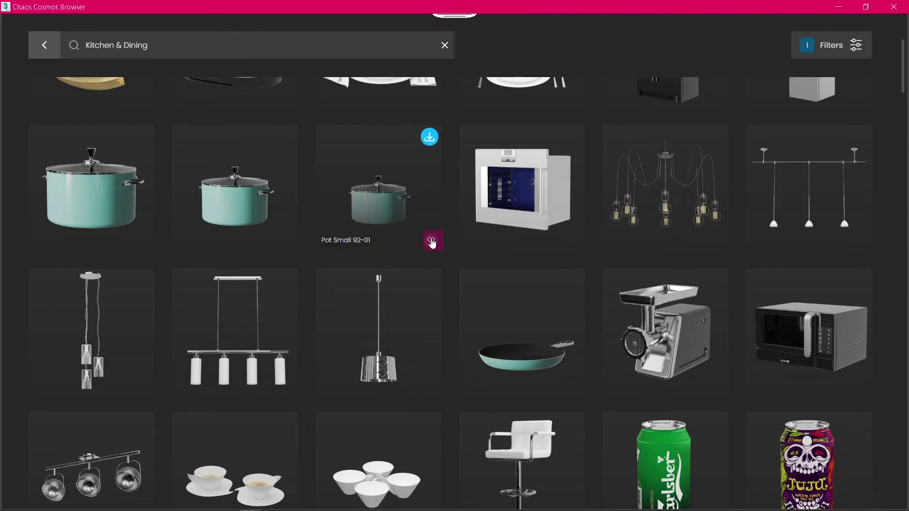
click(433, 242)
scroll(300, 248, up, 6)
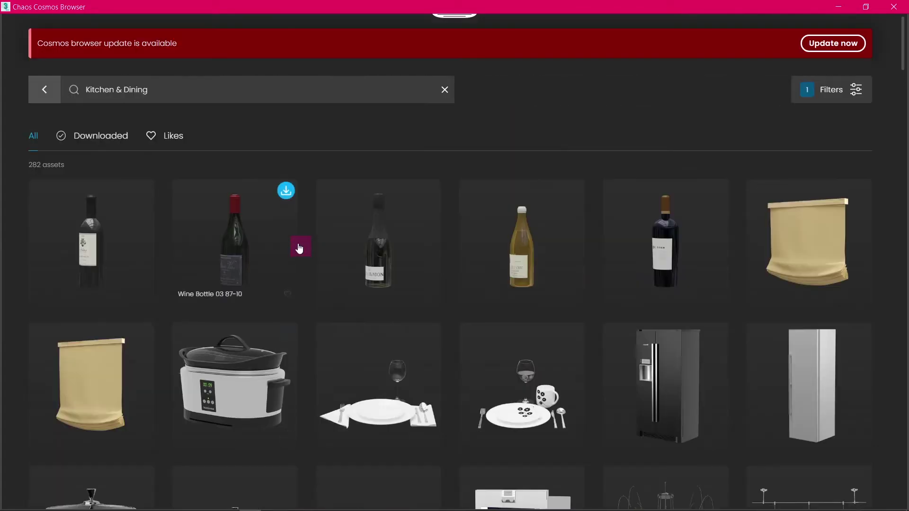
click(175, 136)
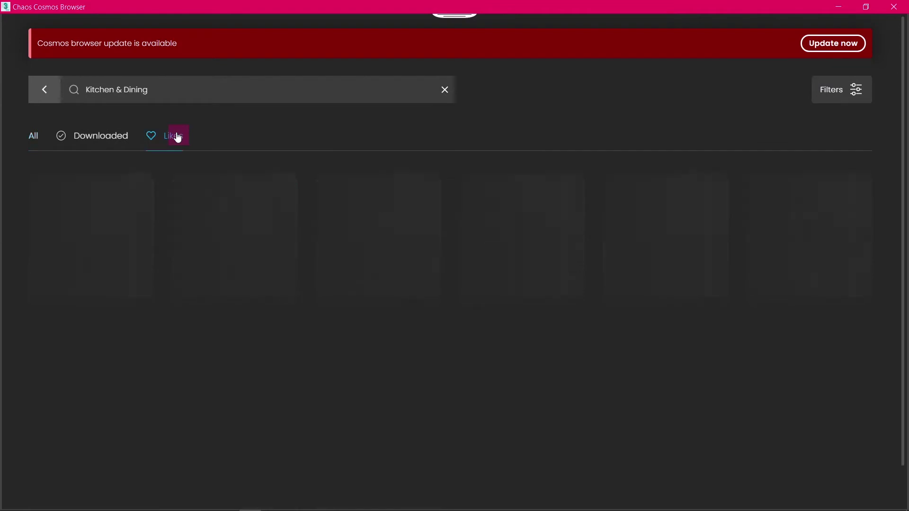
Drag the liked pot toward the 3ds Max scene and reload the failed page
mouse_move(133, 219)
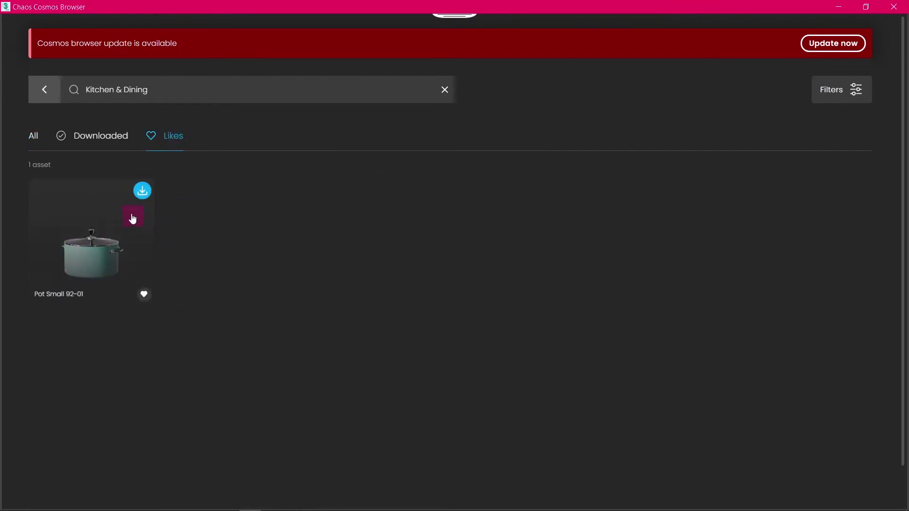
drag(121, 223, 294, 172)
click(179, 336)
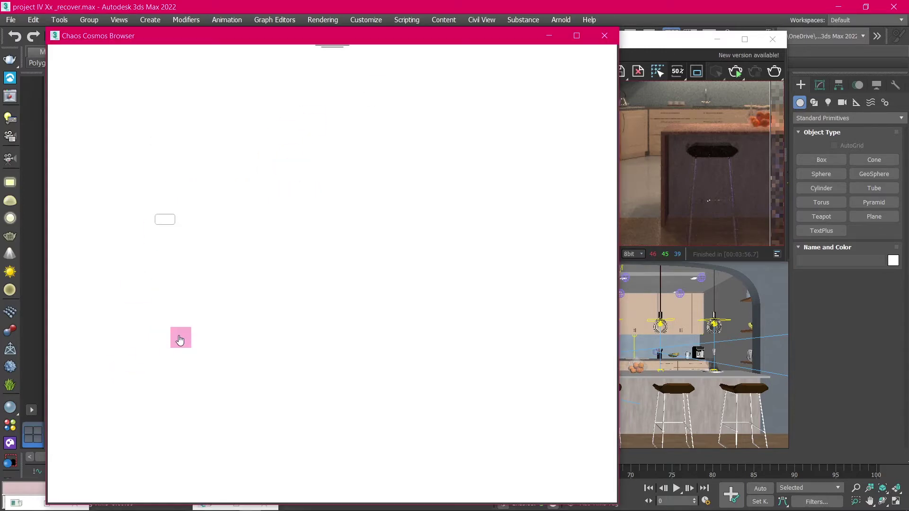
Browse File Explorer to C:\Program Files\Chaos Group\Chaos Cosmos
key(alt+Tab)
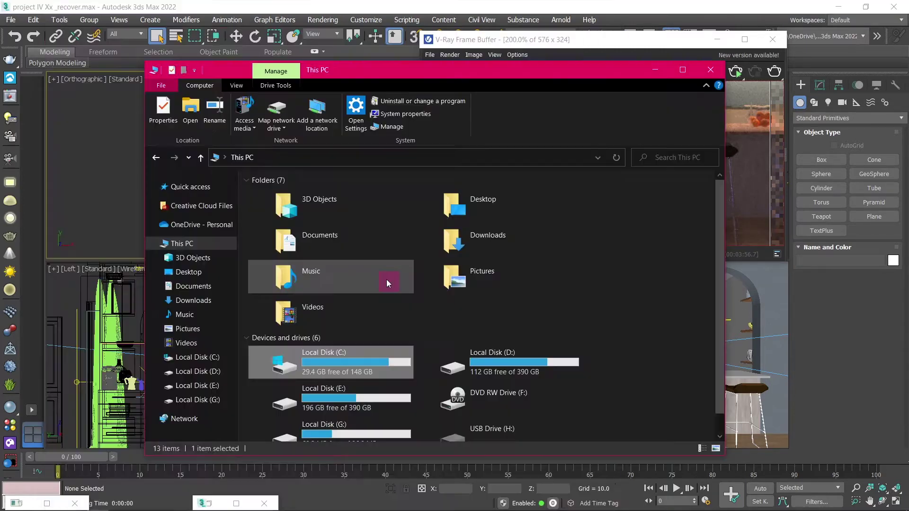
scroll(385, 289, down, 1)
double_click(365, 347)
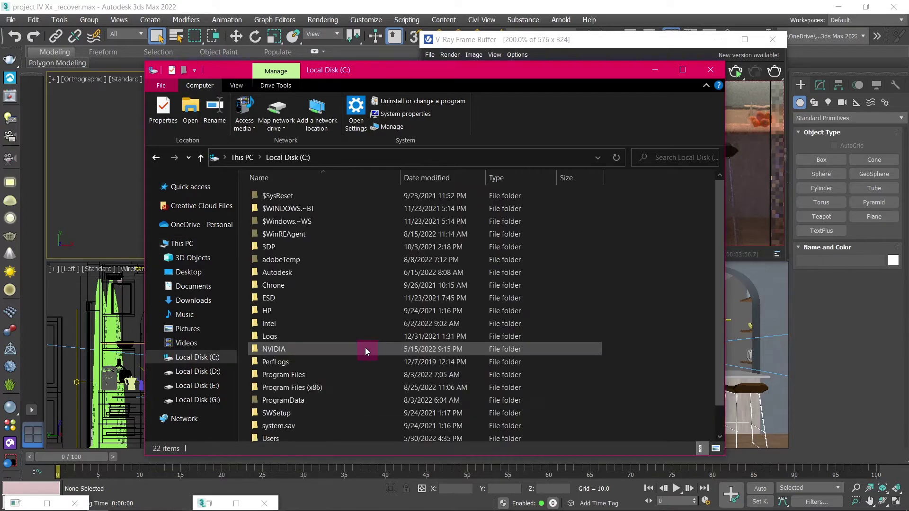
click(357, 370)
double_click(357, 374)
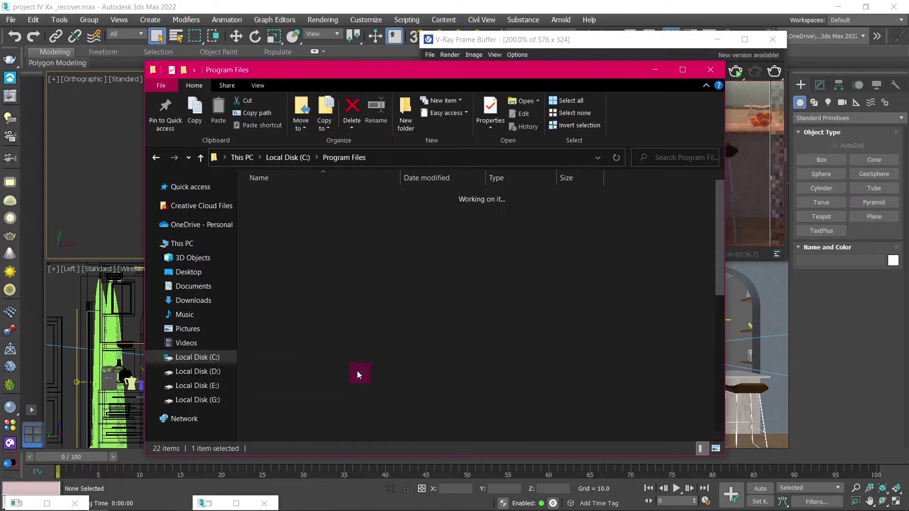
double_click(324, 247)
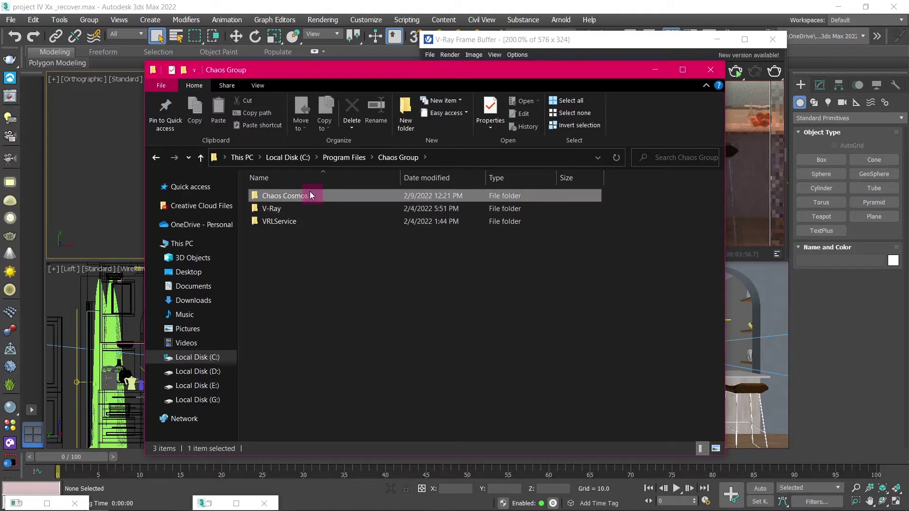
double_click(310, 194)
Run cbservice.exe as administrator
double_click(311, 209)
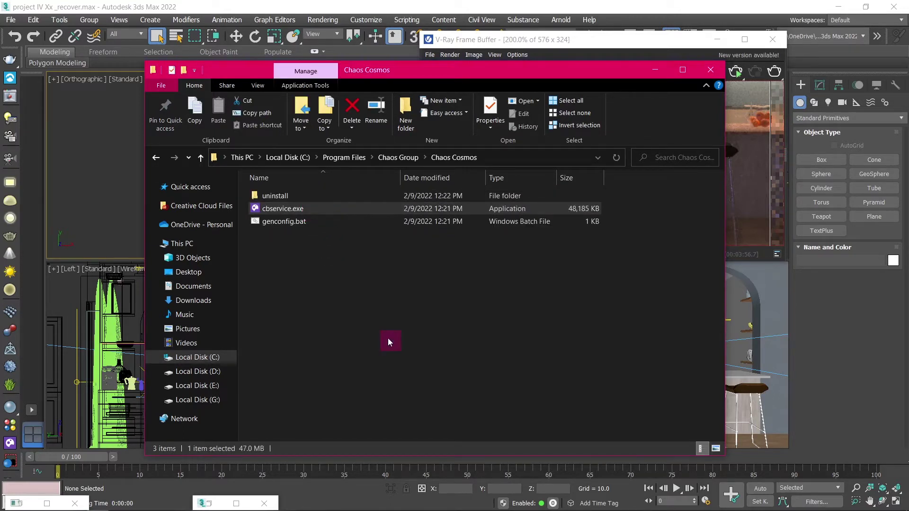
right_click(310, 209)
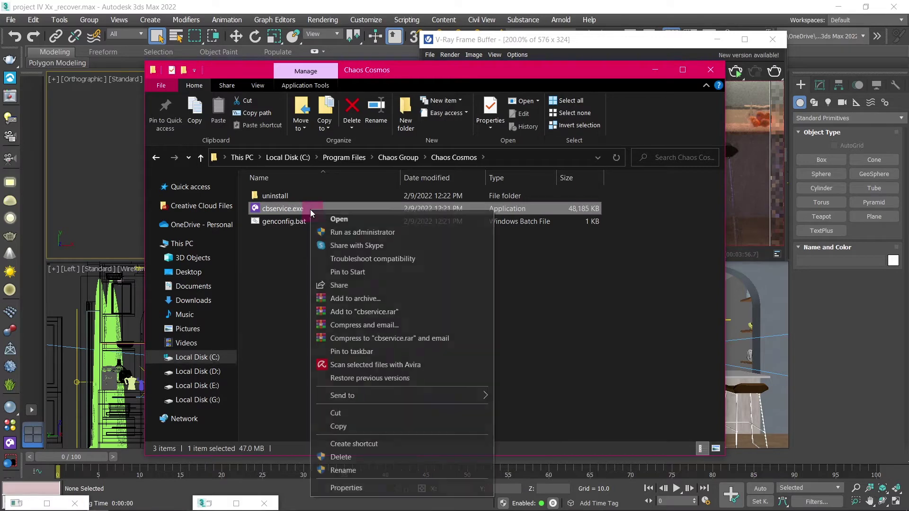
click(357, 232)
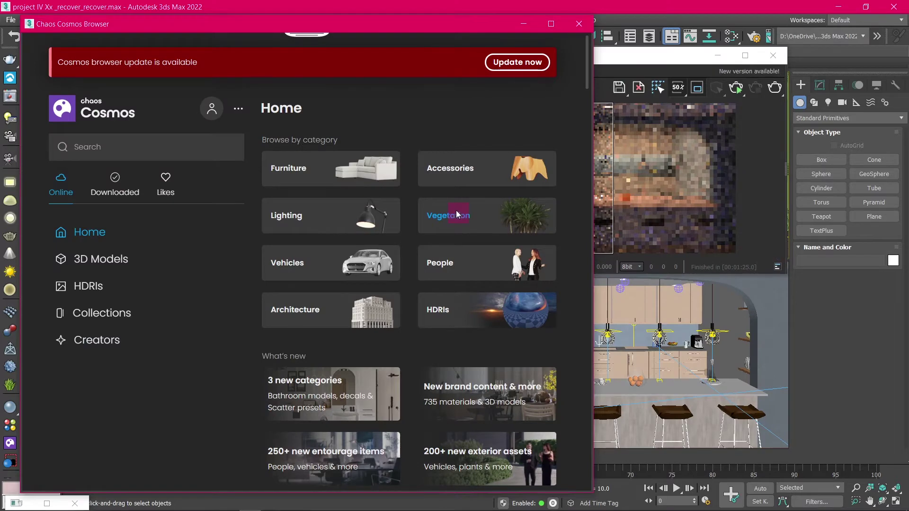
Import Potted Plant 02 from the Vegetation category and minimize the Cosmos window
click(455, 211)
scroll(455, 211, down, 5)
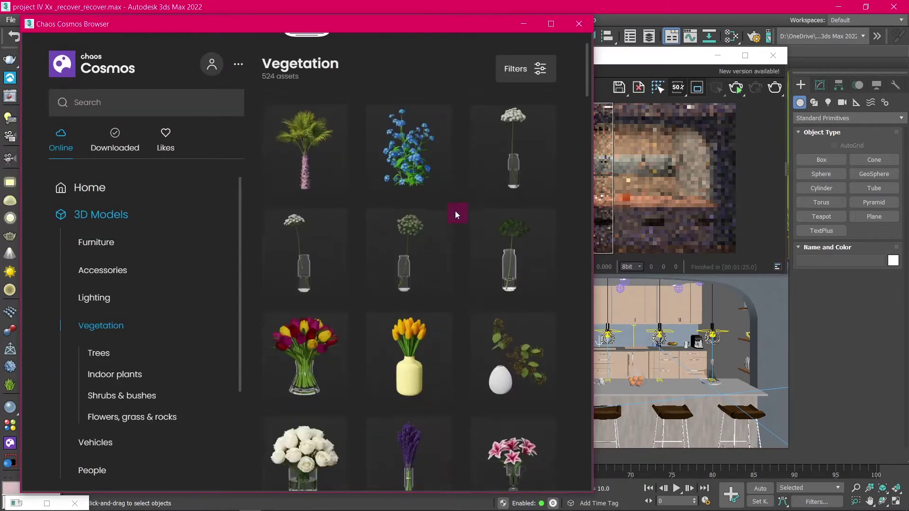
scroll(455, 211, down, 10)
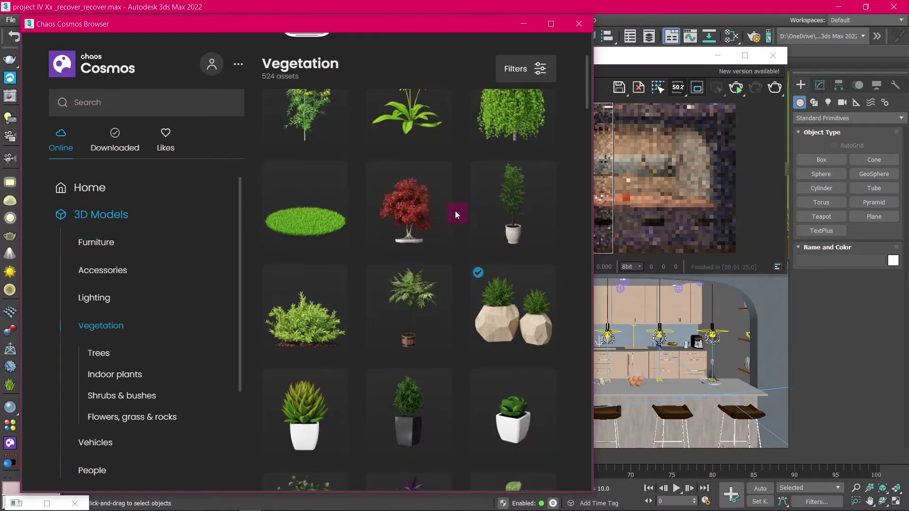
scroll(456, 211, down, 5)
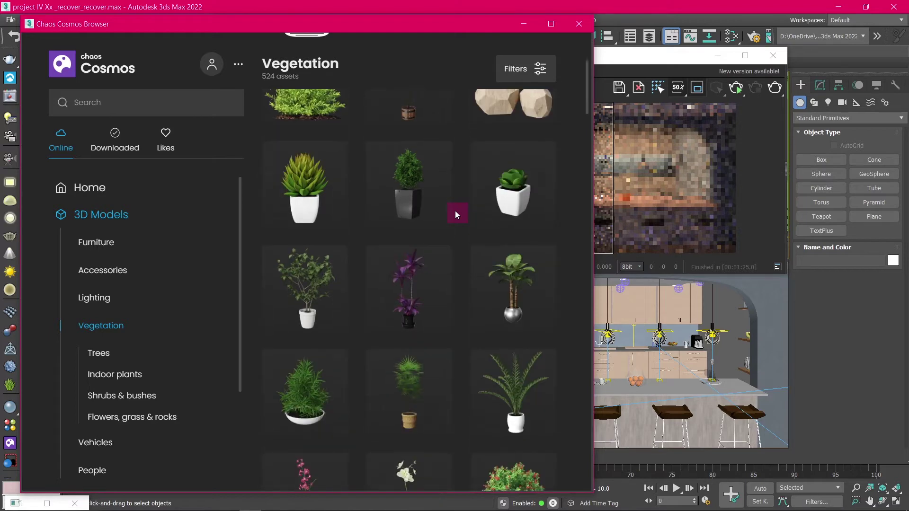
mouse_move(534, 385)
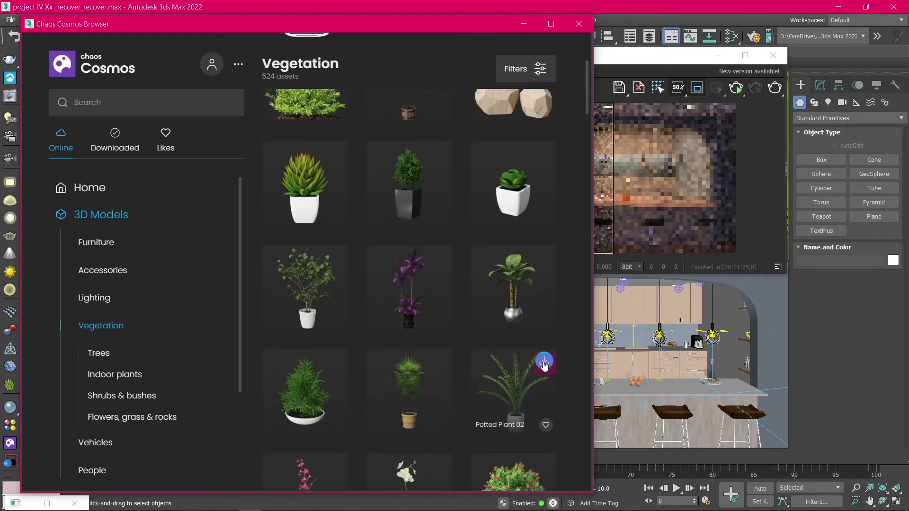
scroll(515, 376, down, 5)
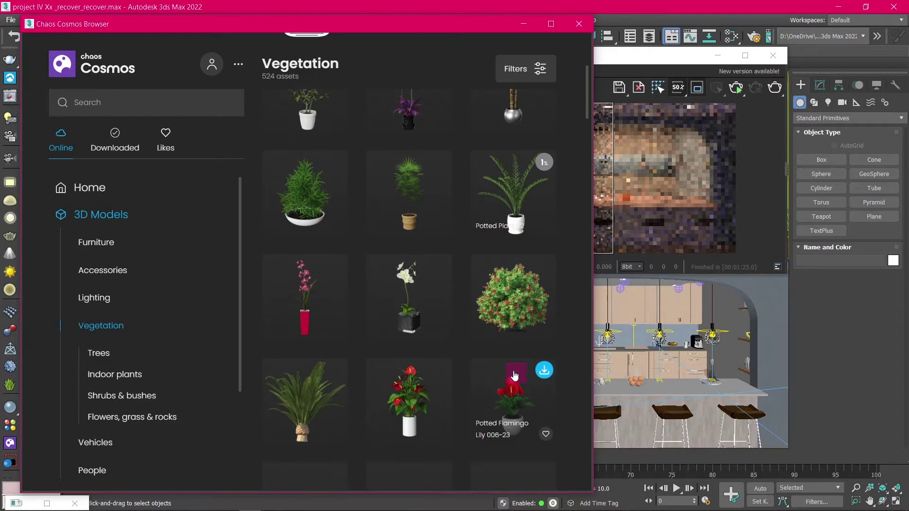
click(546, 163)
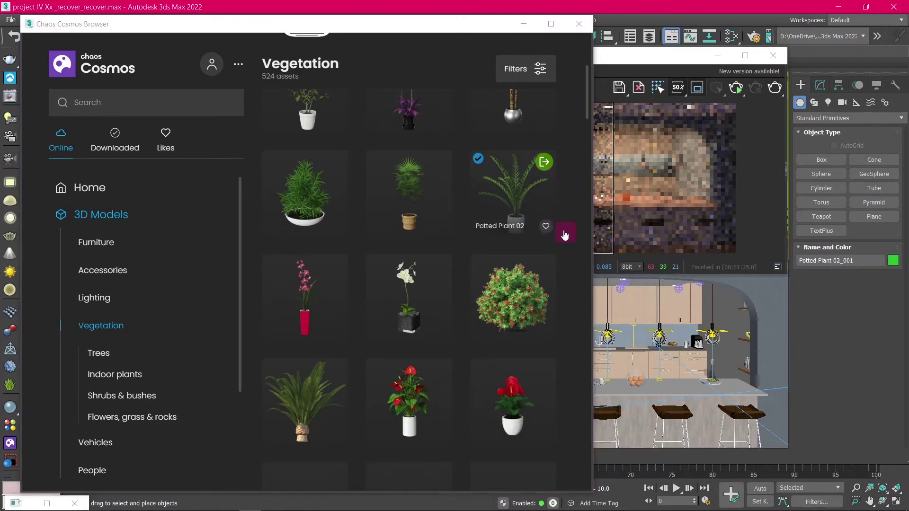
click(564, 235)
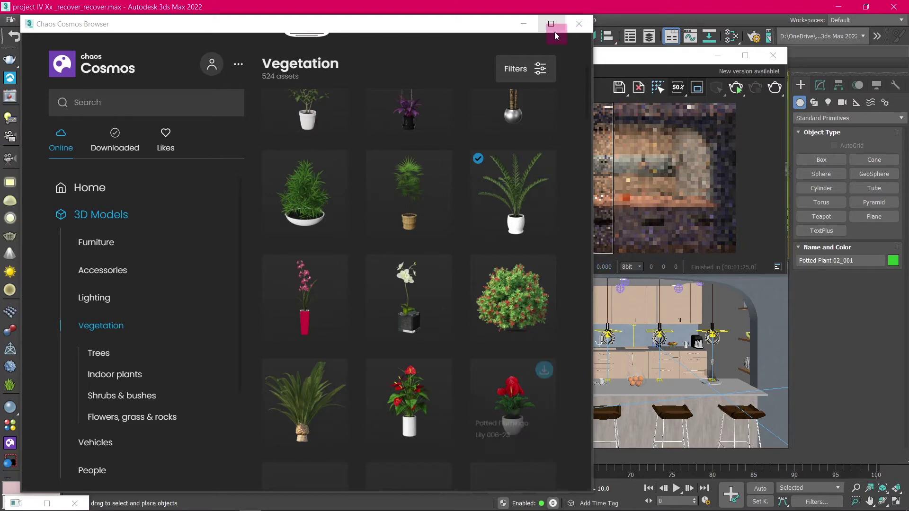
click(523, 24)
Move the potted plant beside the counter corner, rotate it slightly, and nudge it into place
scroll(250, 135, down, 5)
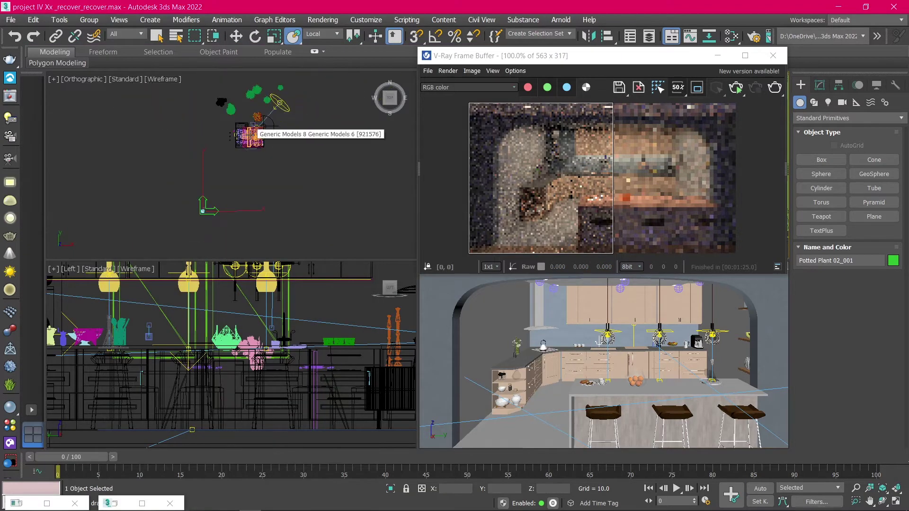
scroll(195, 192, up, 3)
click(235, 36)
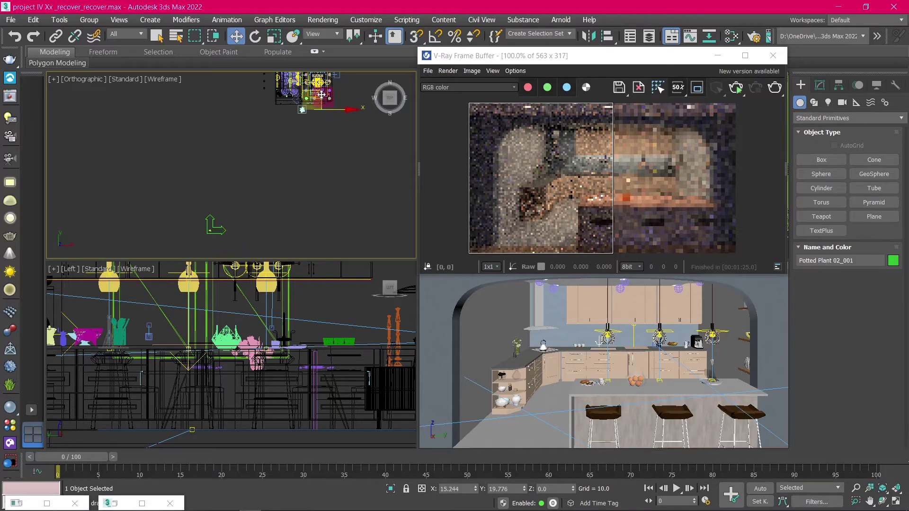
scroll(322, 94, up, 8)
drag(317, 139, 252, 155)
click(255, 36)
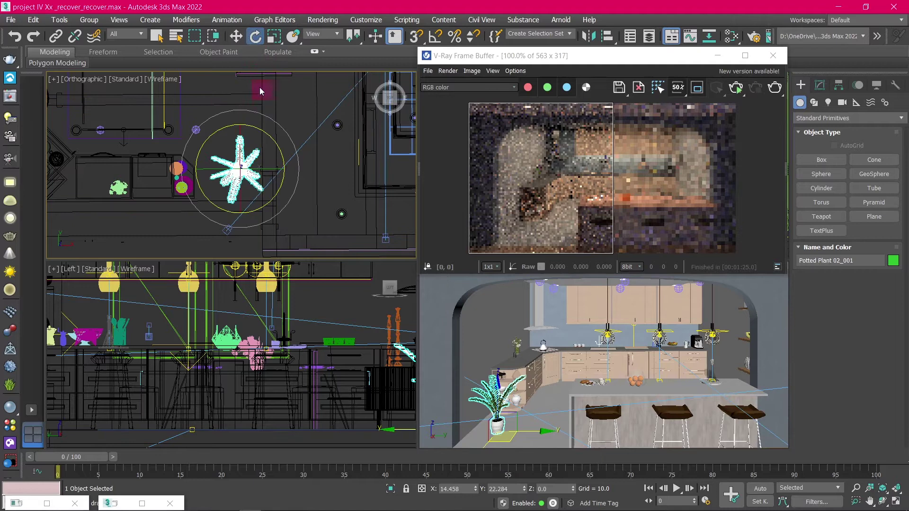
mouse_move(242, 110)
mouse_down()
mouse_move(266, 113)
mouse_move(244, 105)
mouse_up()
key(w)
drag(239, 166, 254, 173)
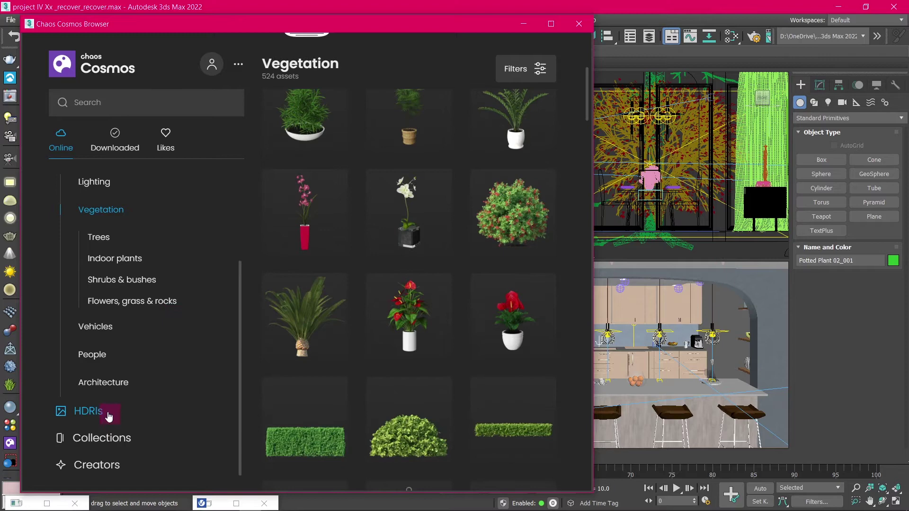
Download the Sunset 017 evening HDRI from the HDRIs collection
click(109, 417)
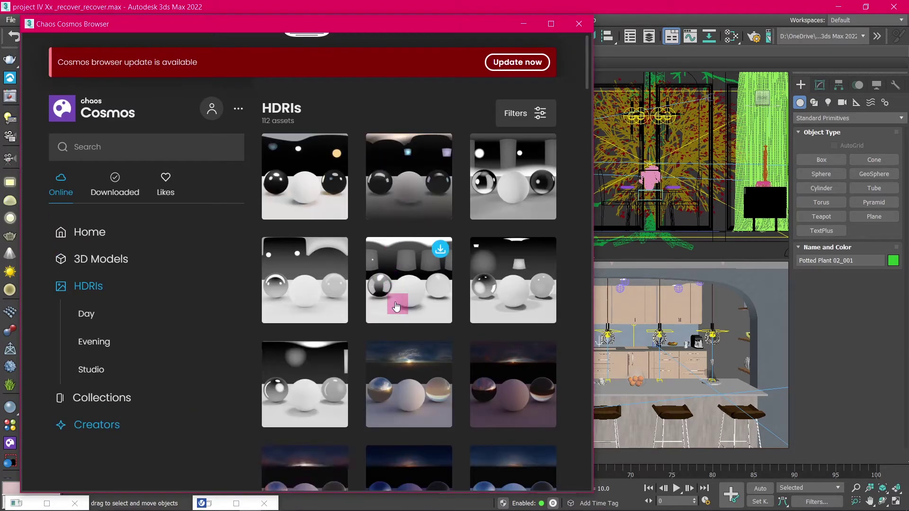
scroll(395, 303, down, 3)
scroll(386, 364, down, 2)
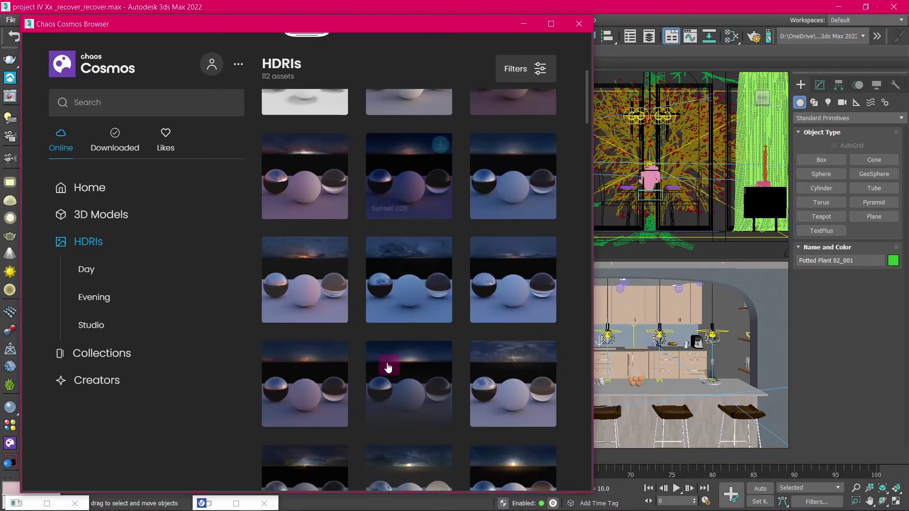
scroll(387, 367, down, 2)
scroll(387, 367, down, 1)
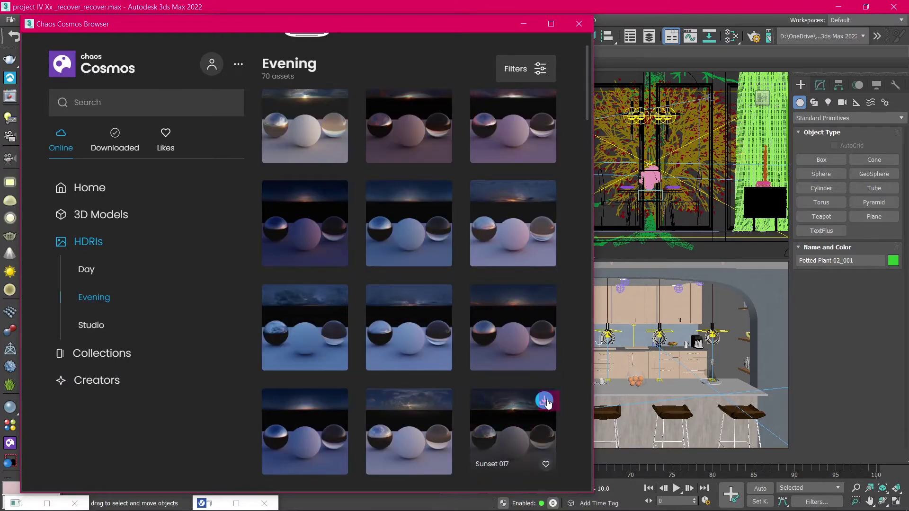
click(544, 400)
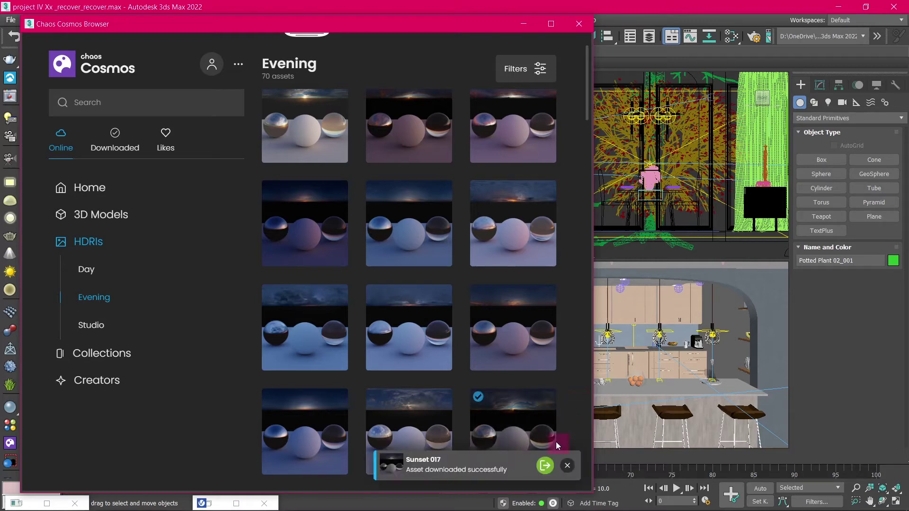
Import Sunset 017 into the scene as a light and minimize Cosmos
click(545, 466)
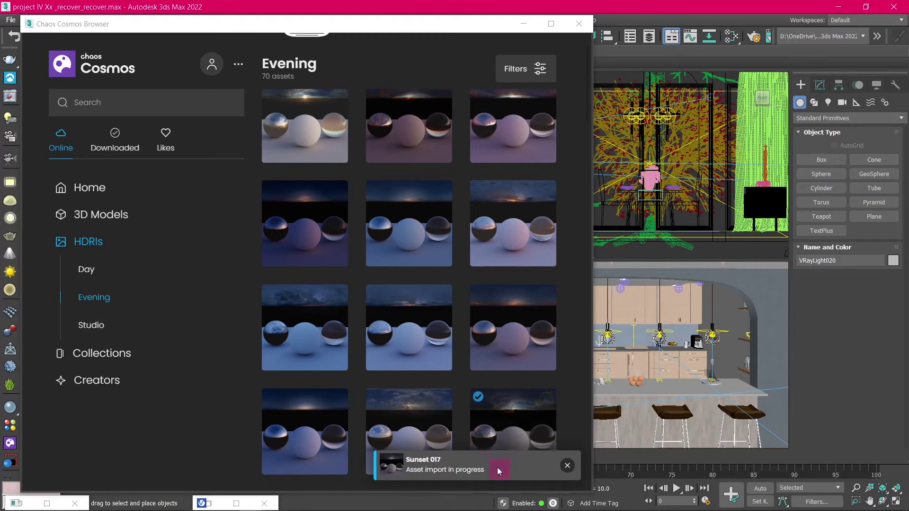
click(524, 27)
scroll(293, 178, down, 6)
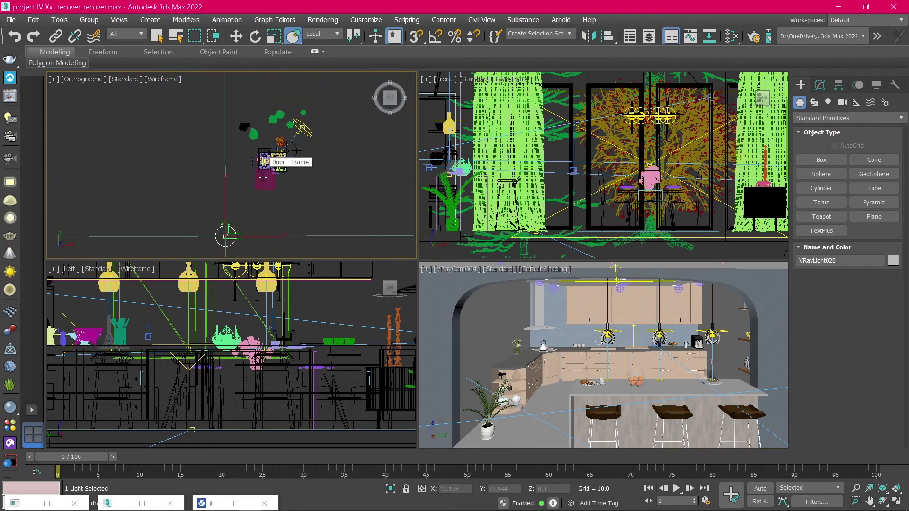
Move the dome light VRayLight020 off the origin in the Top view and show its parameters
scroll(254, 233, up, 4)
click(235, 36)
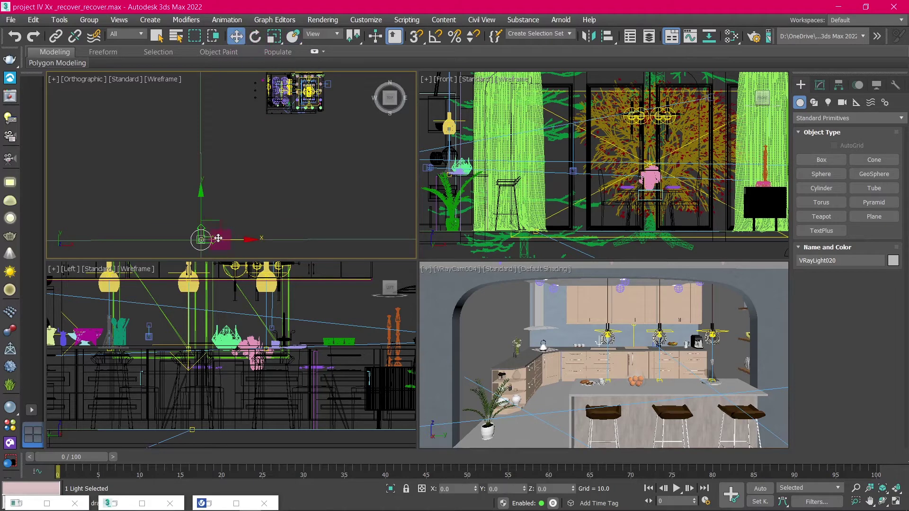
drag(218, 238, 346, 128)
click(821, 85)
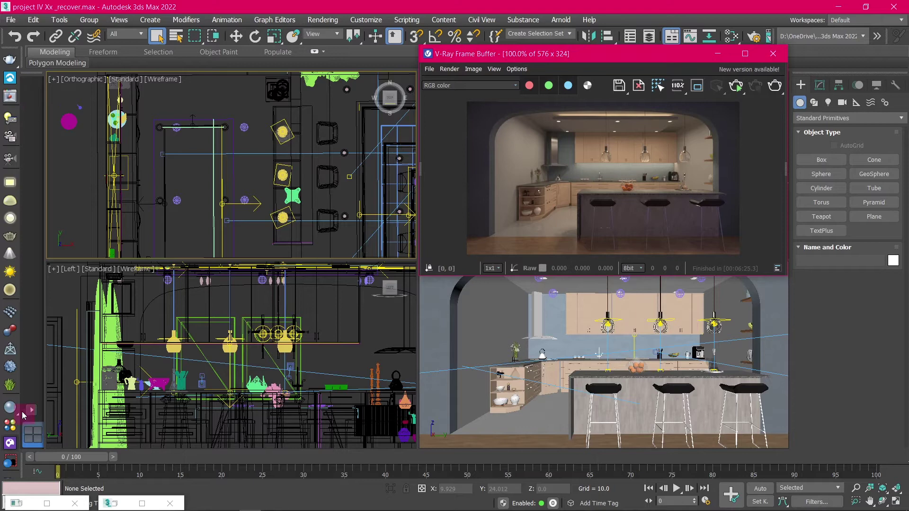
Preview Ceramic & Porcelain and Tiles library materials at full size, then shrink to three per row
click(11, 426)
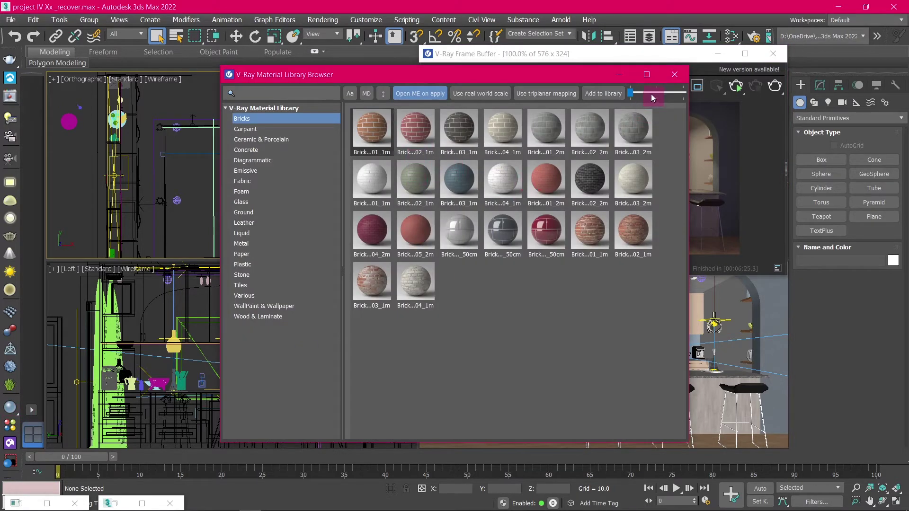
drag(651, 94, 683, 98)
scroll(501, 241, down, 5)
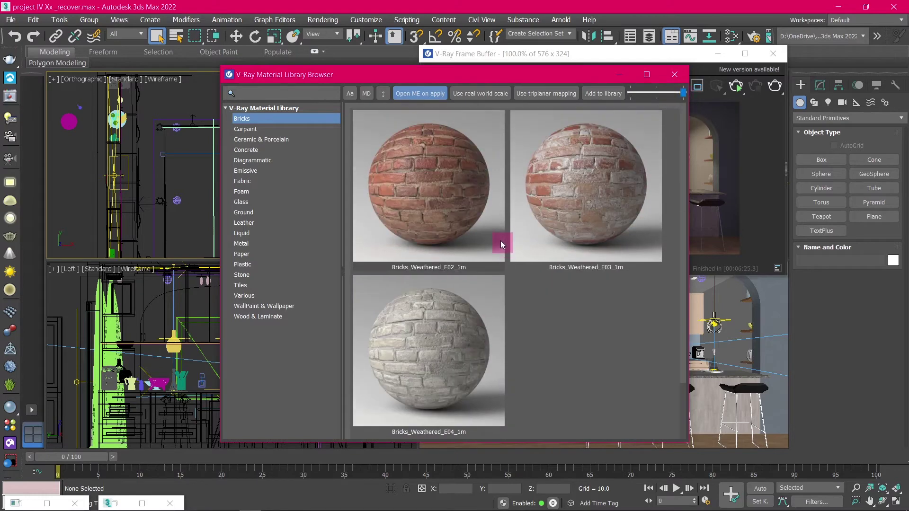
scroll(500, 241, up, 5)
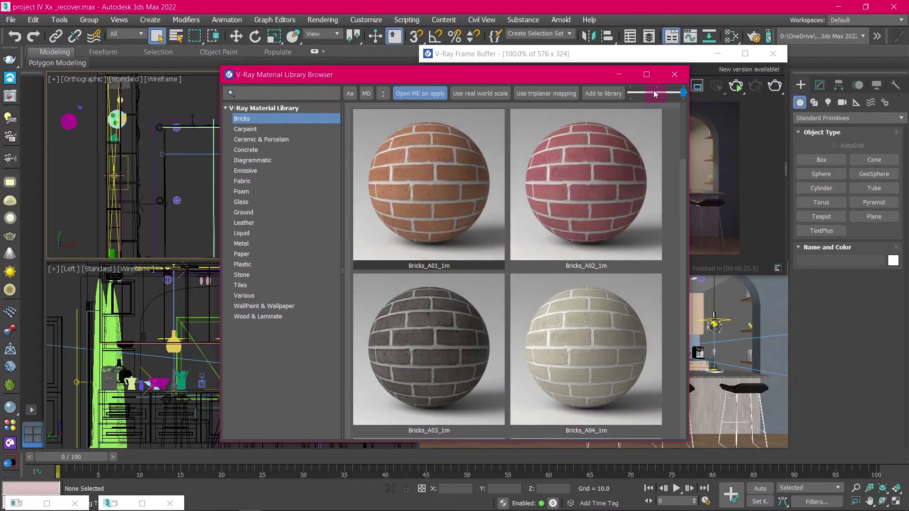
click(274, 139)
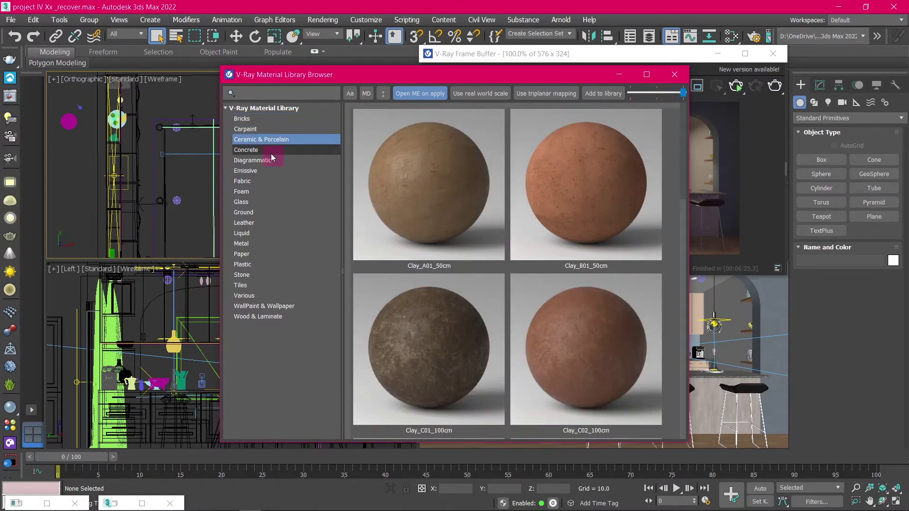
click(241, 285)
drag(683, 93, 656, 93)
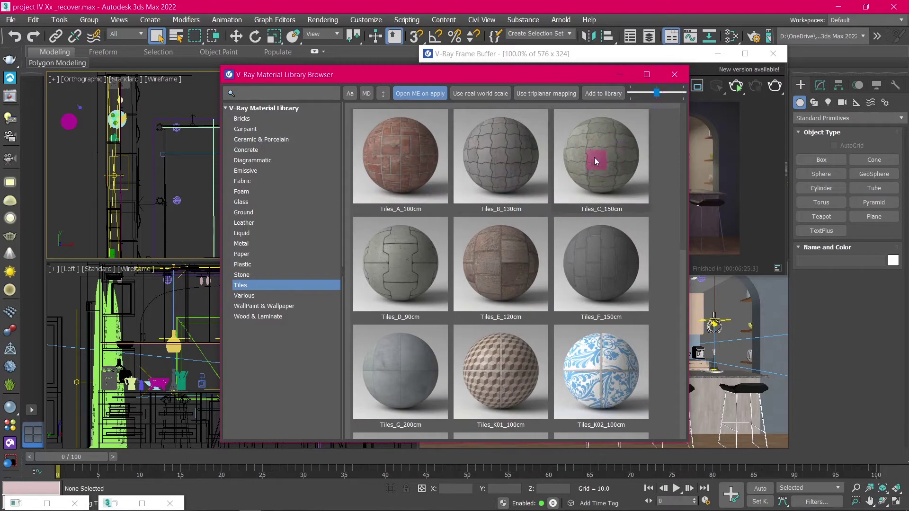
Close the library browser and browse to C:\ProgramData\Autodesk\ApplicationPlugins\VRay3dsMax2022\bin
click(678, 74)
key(super+e)
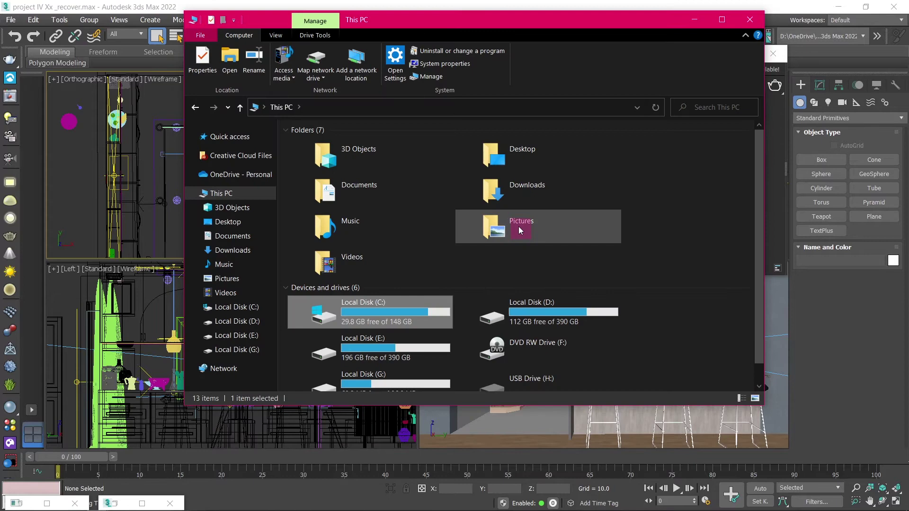
double_click(421, 310)
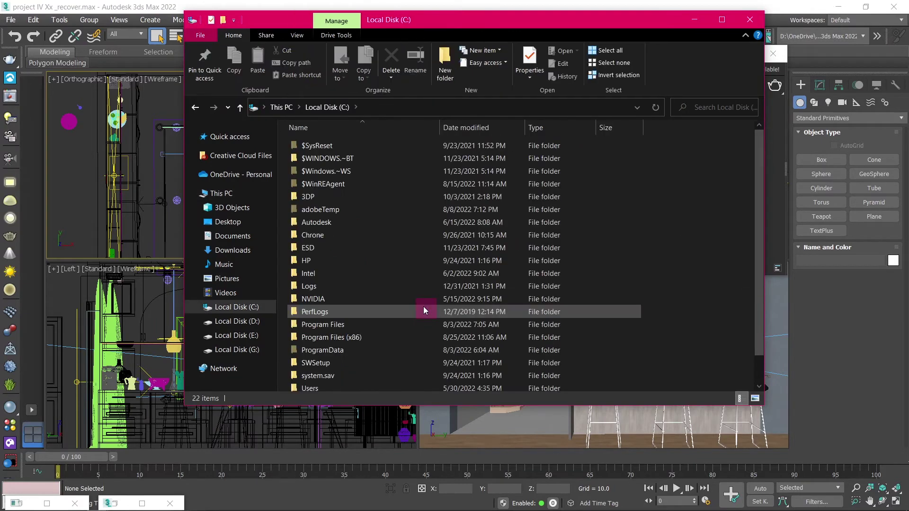
double_click(422, 349)
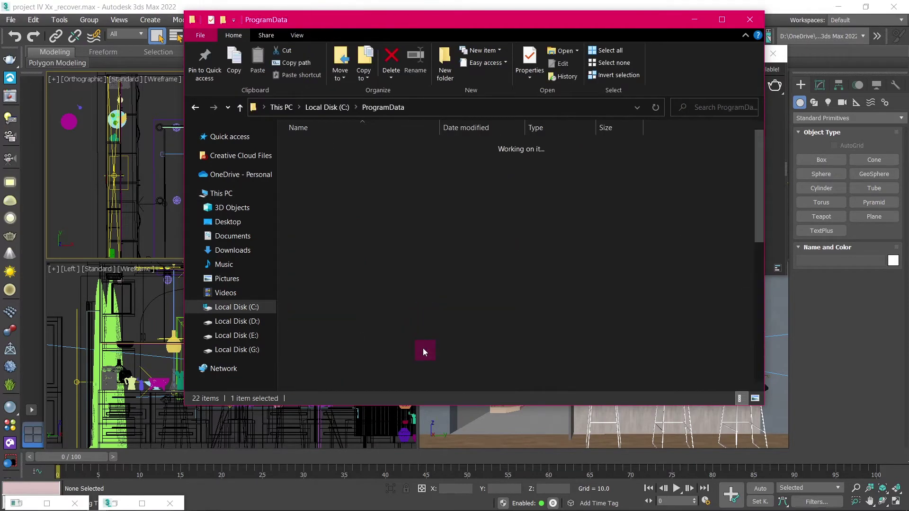
click(365, 159)
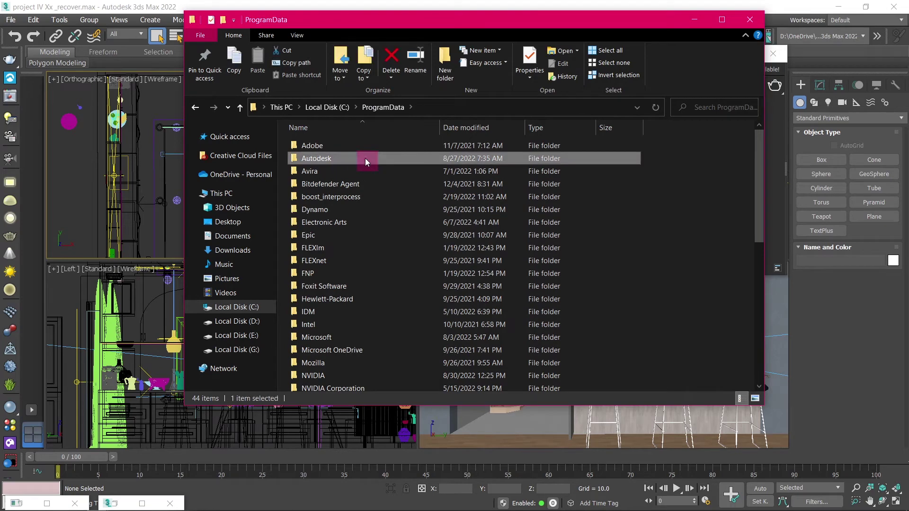
double_click(365, 158)
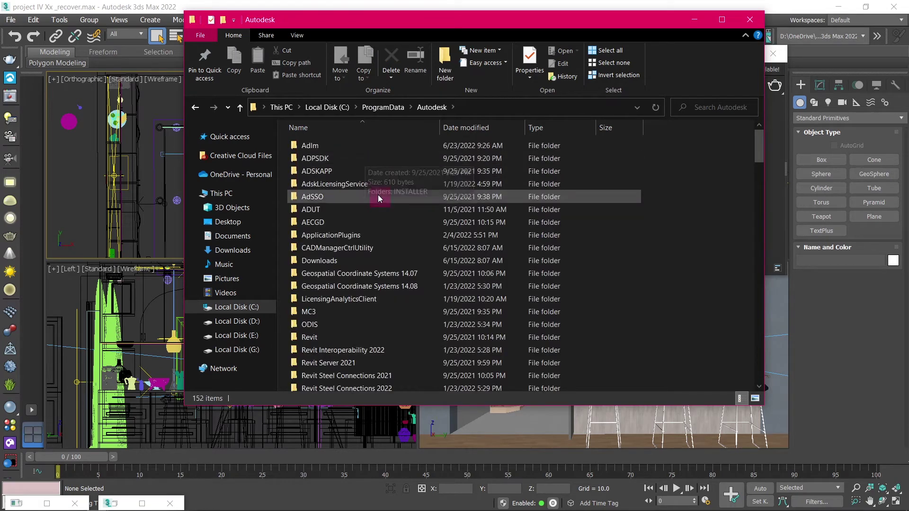
double_click(376, 234)
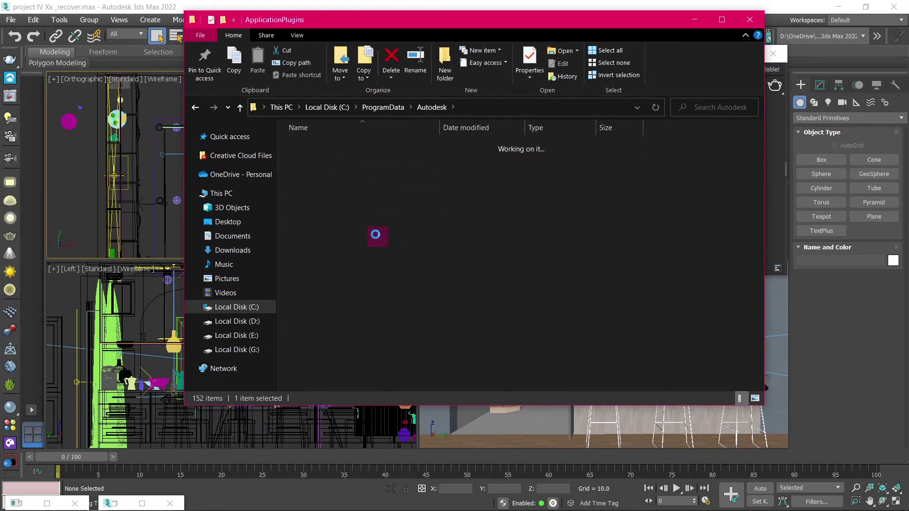
click(330, 171)
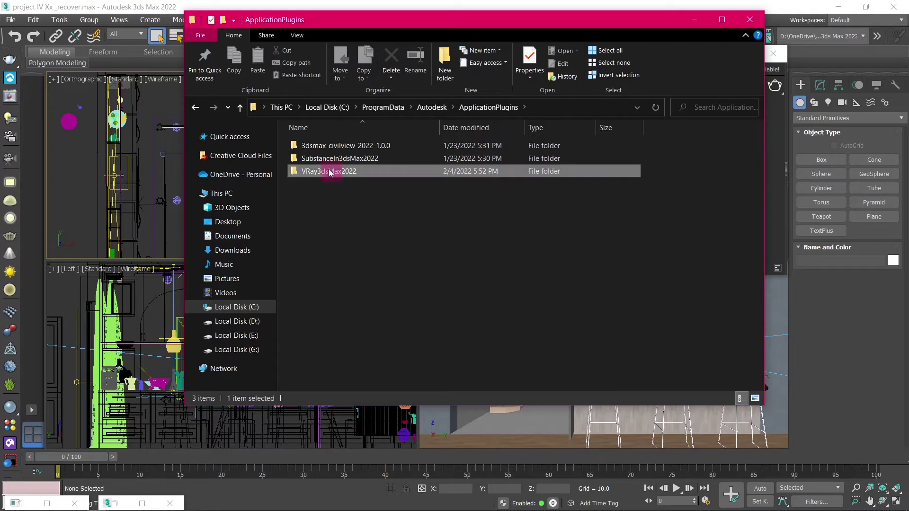
double_click(330, 171)
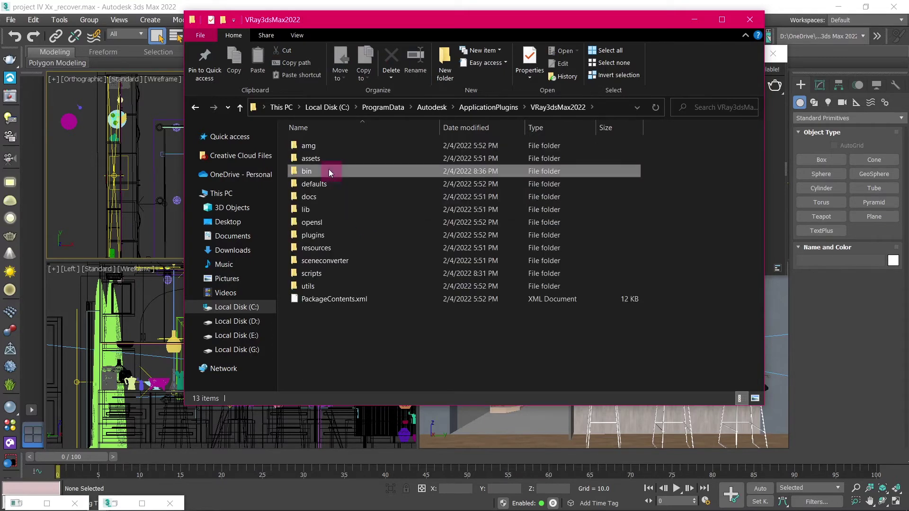
double_click(330, 172)
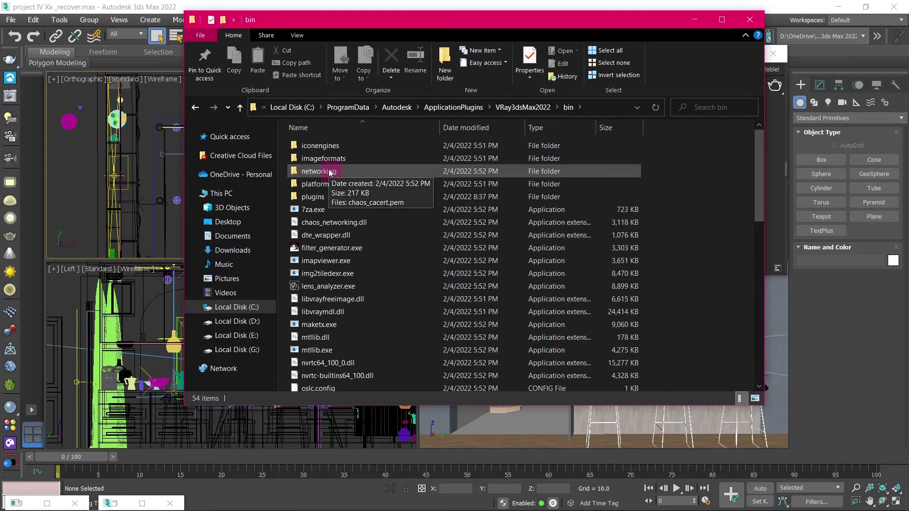
Run mtllib.exe as administrator, then close its download dialog and File Explorer
double_click(317, 350)
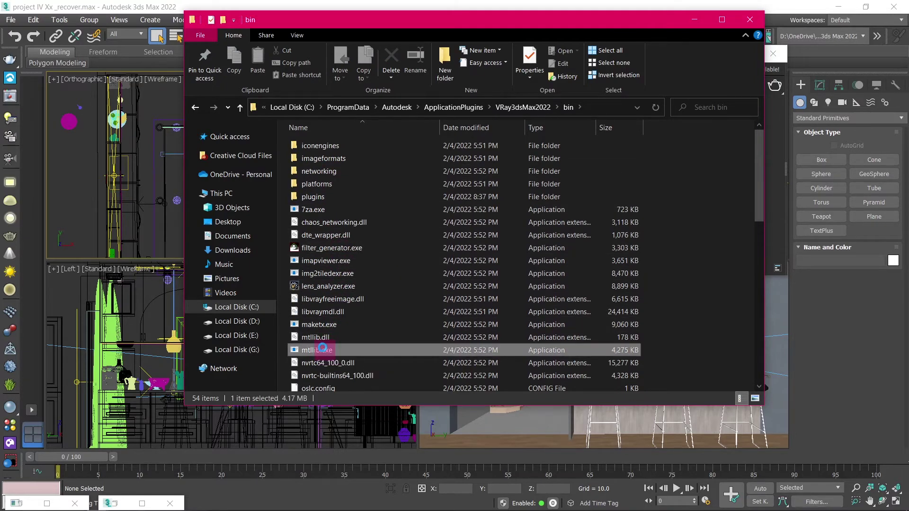
right_click(322, 350)
click(379, 82)
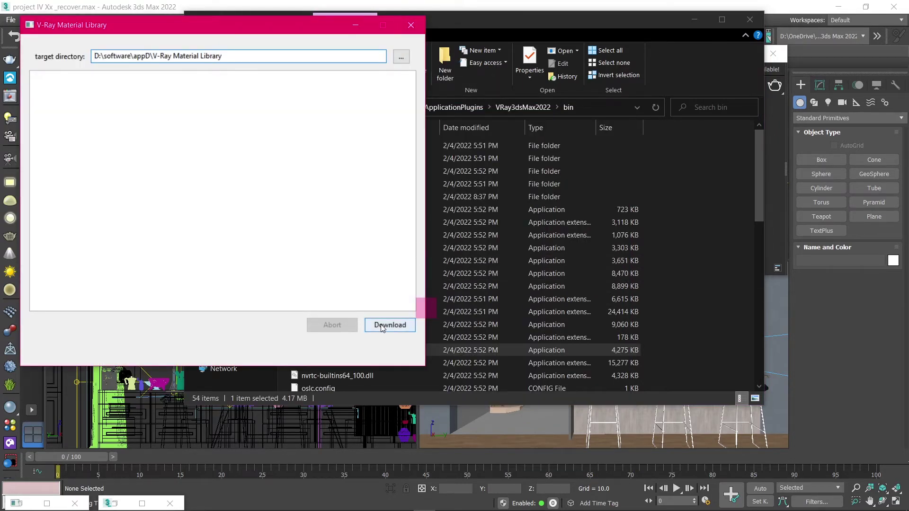
click(410, 29)
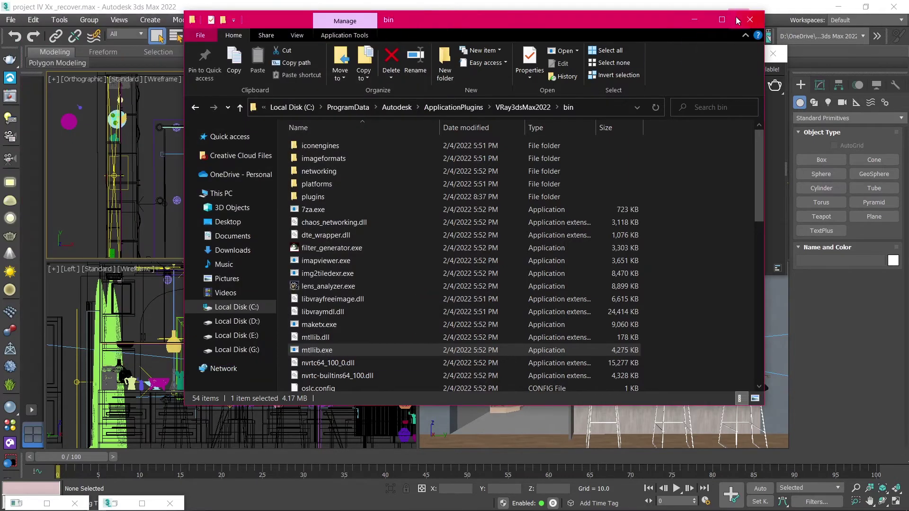
click(751, 20)
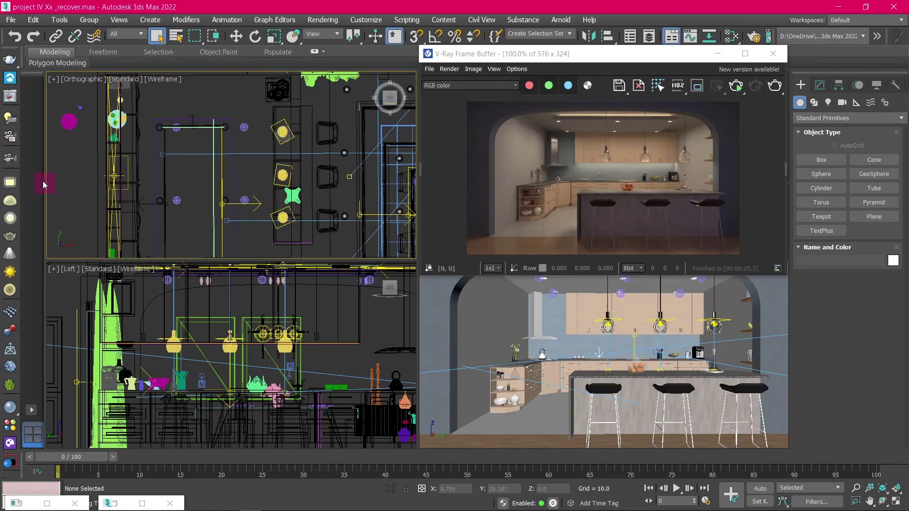
Apply Leather_Perfo_C01_Black_12cm from the V-Ray library to the bar stool seats
click(9, 425)
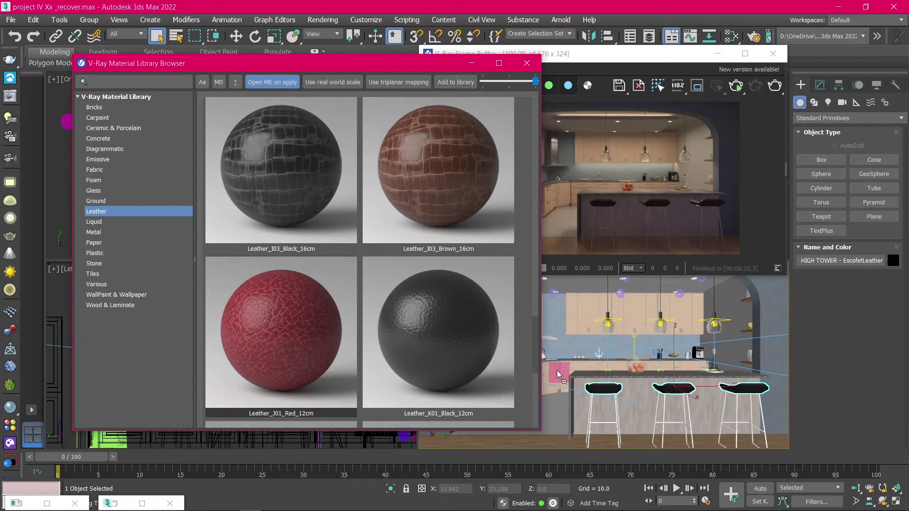
drag(557, 370, 606, 390)
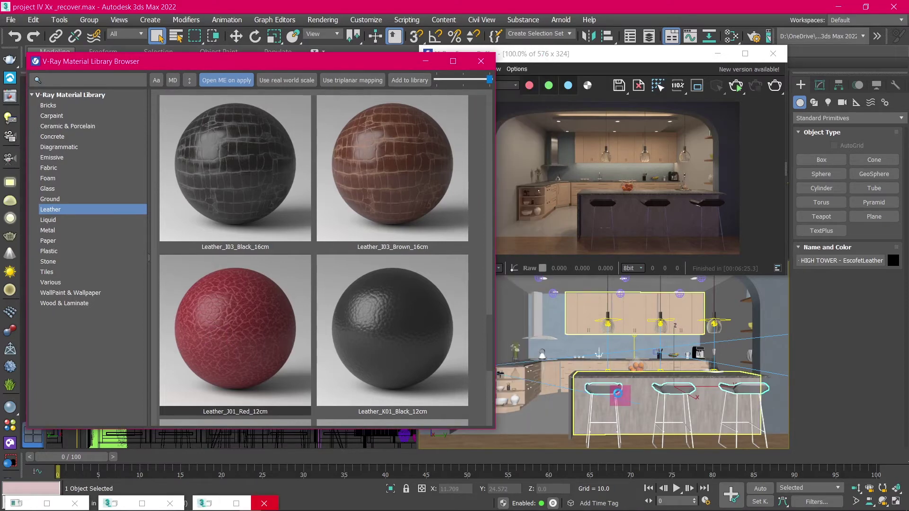
drag(620, 395, 631, 378)
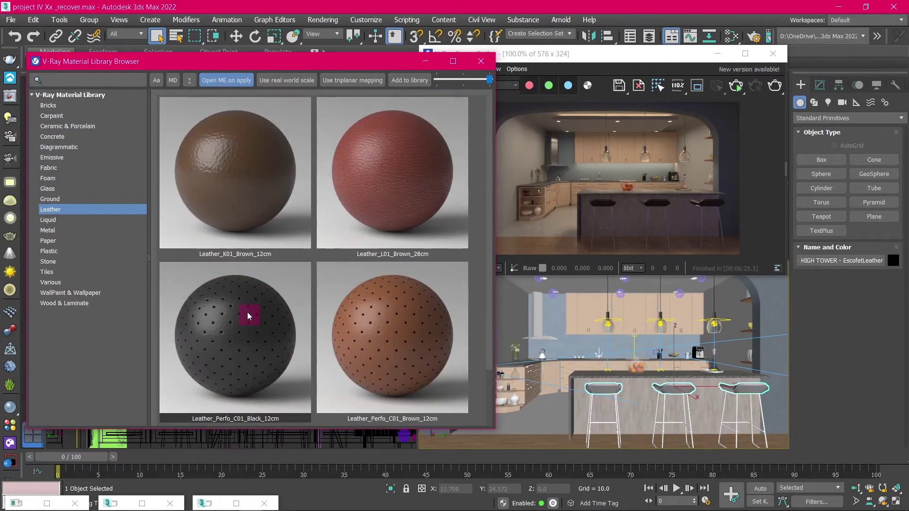
right_click(248, 313)
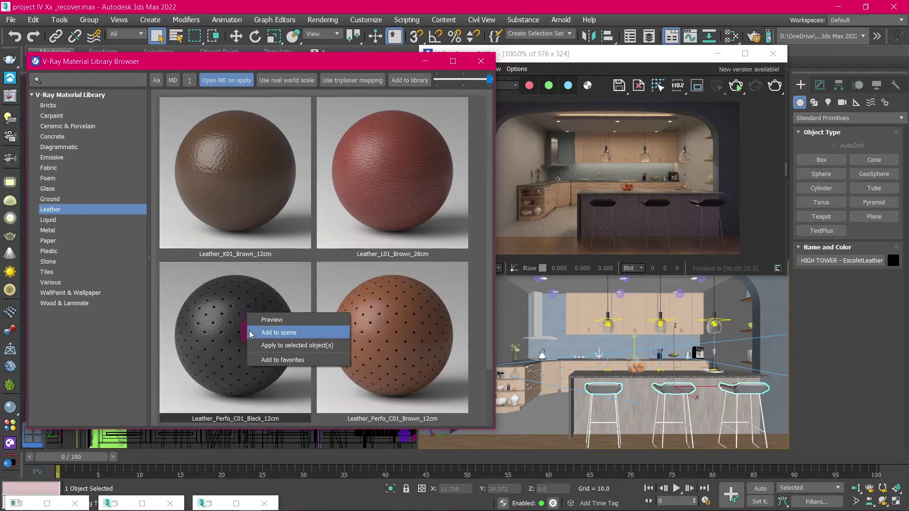
click(302, 344)
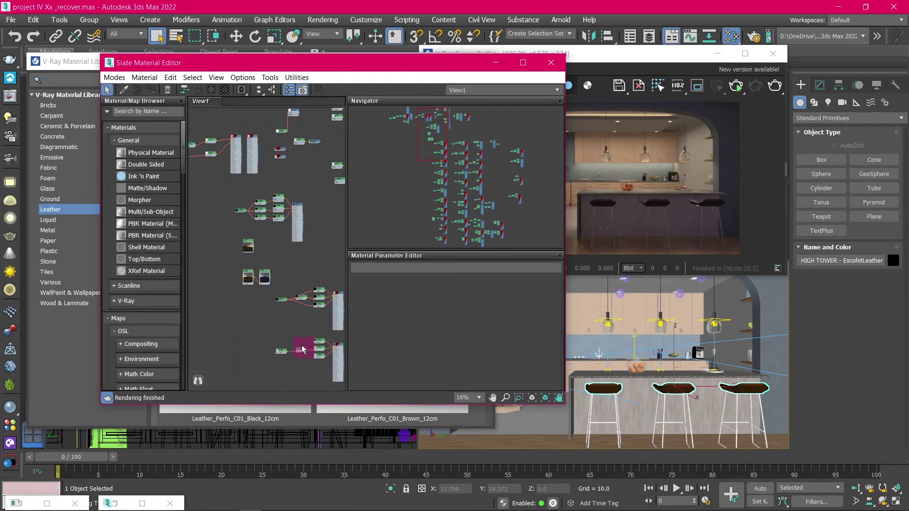
scroll(261, 202, up, 4)
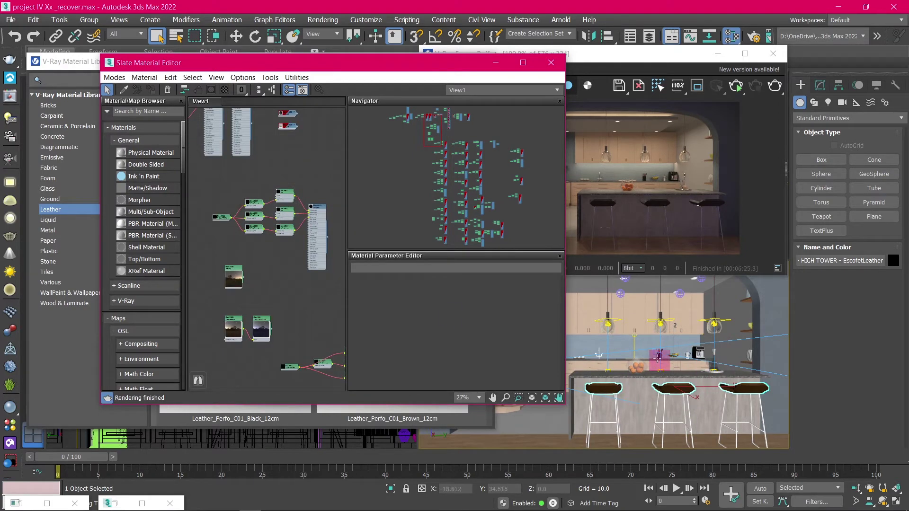
click(495, 63)
right_click(242, 326)
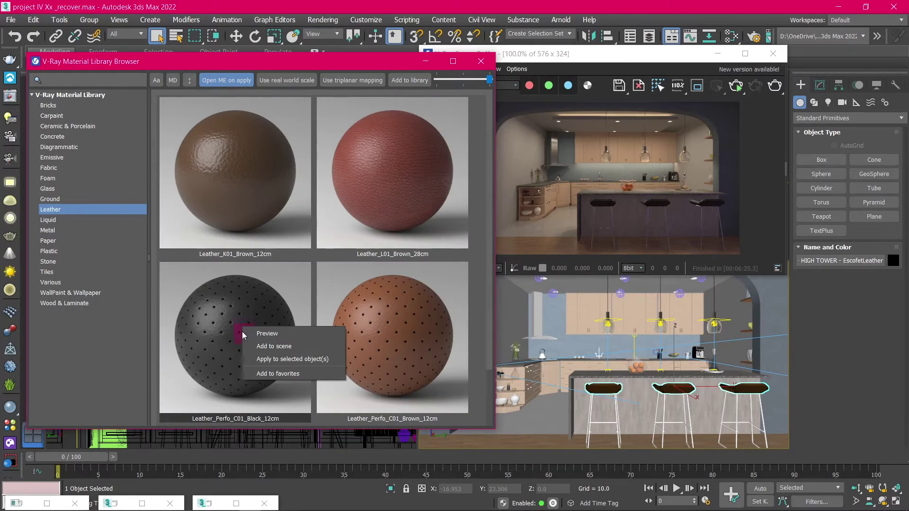
Add the black perforated leather to the scene materials and assign it to the selected stool
click(284, 346)
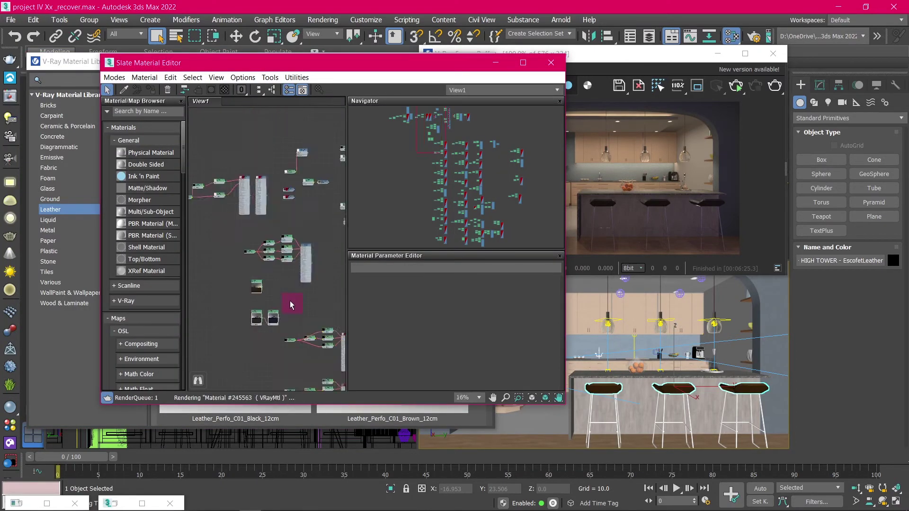
scroll(290, 300, up, 3)
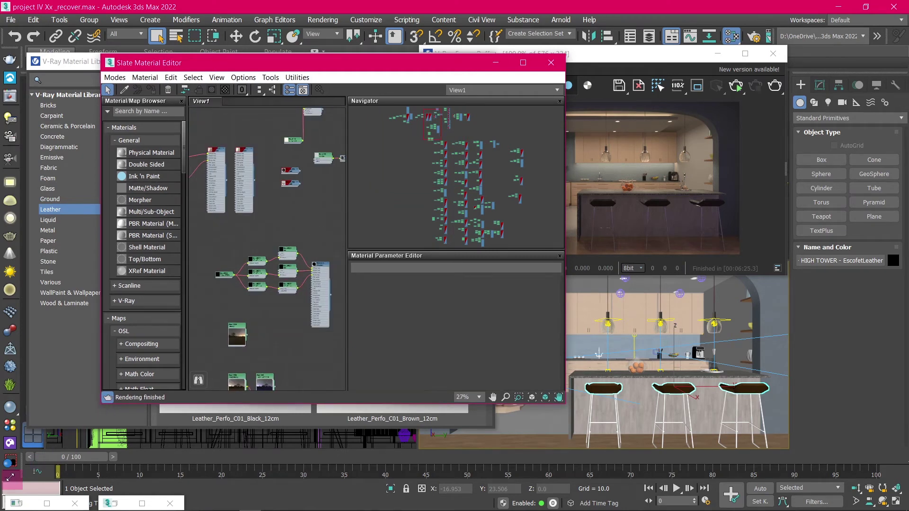
drag(101, 403, 2, 479)
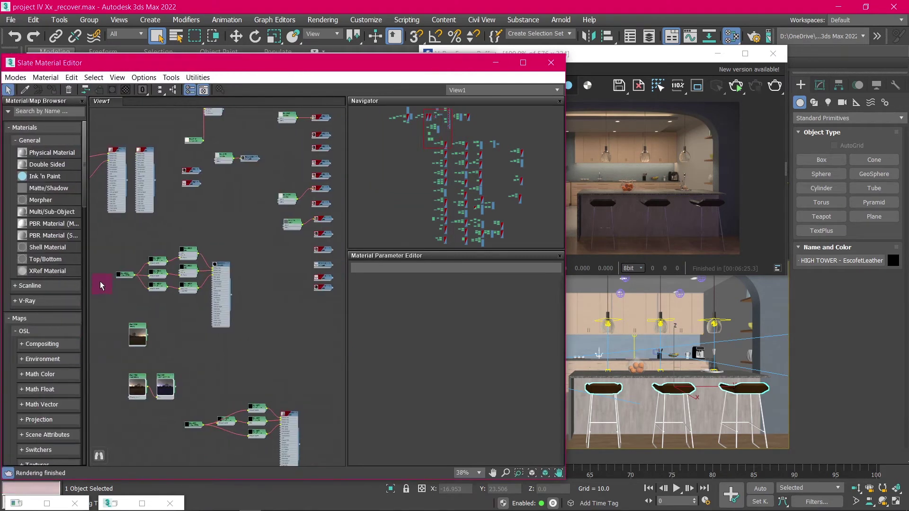
scroll(104, 282, up, 2)
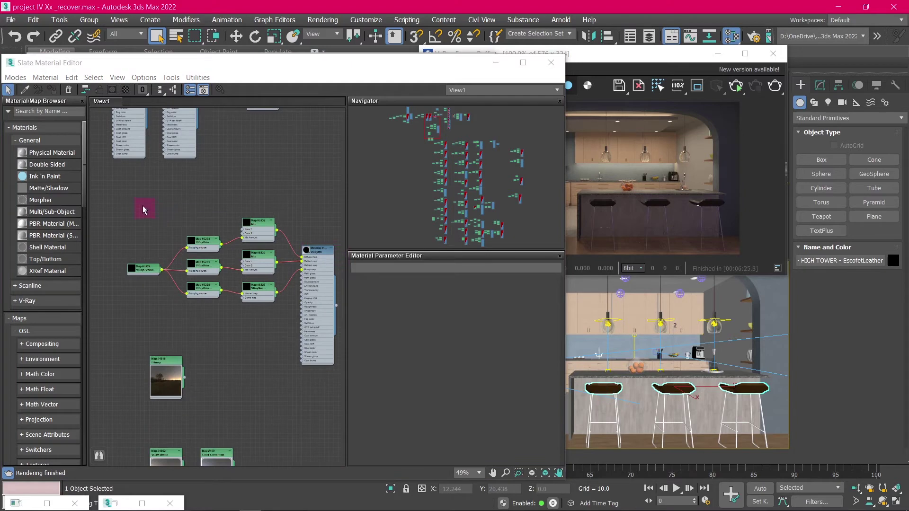
click(320, 251)
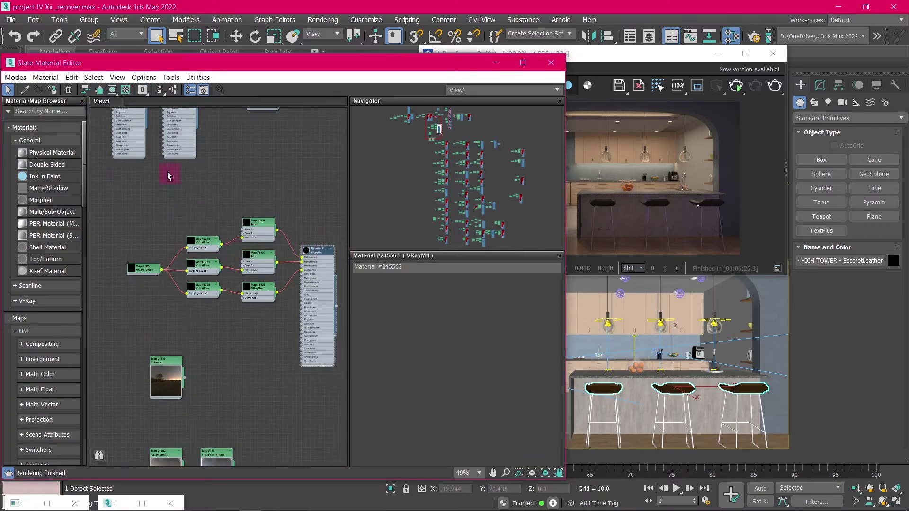
click(54, 91)
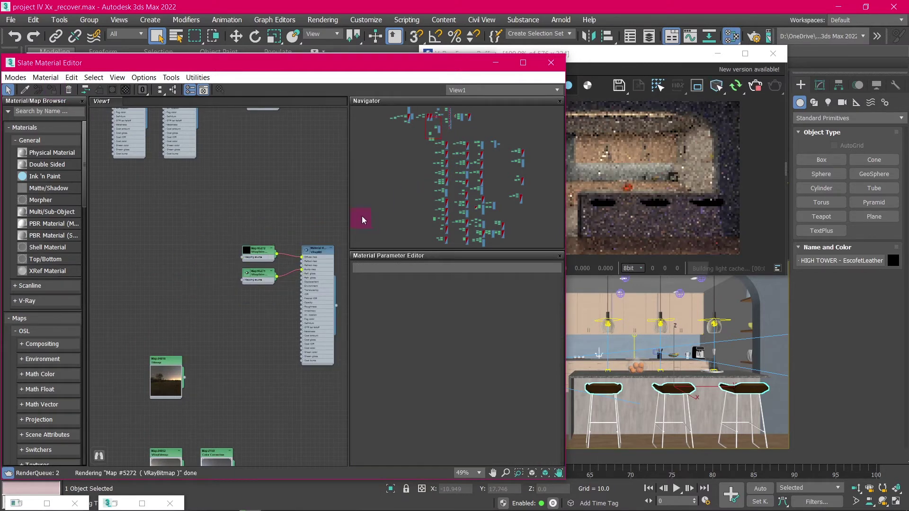
Assign Material #245565 to both kitchen island pieces
scroll(330, 236, up, 2)
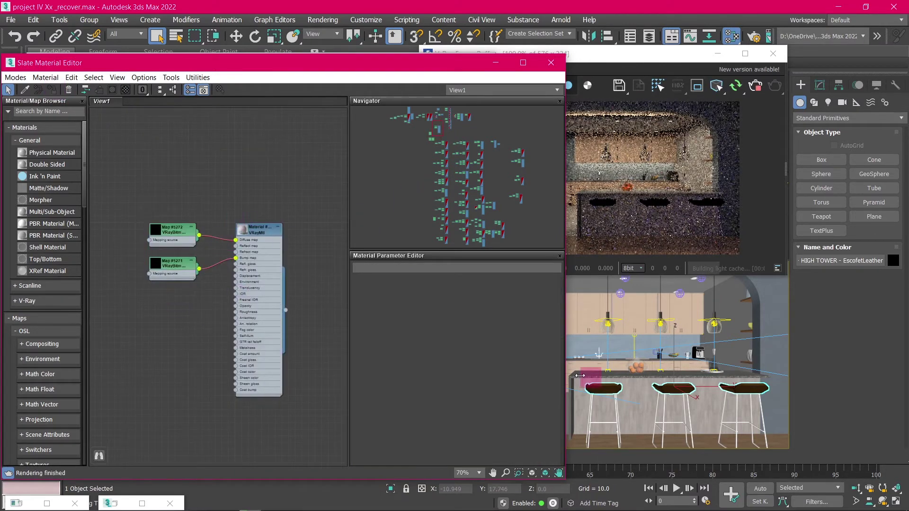
click(620, 381)
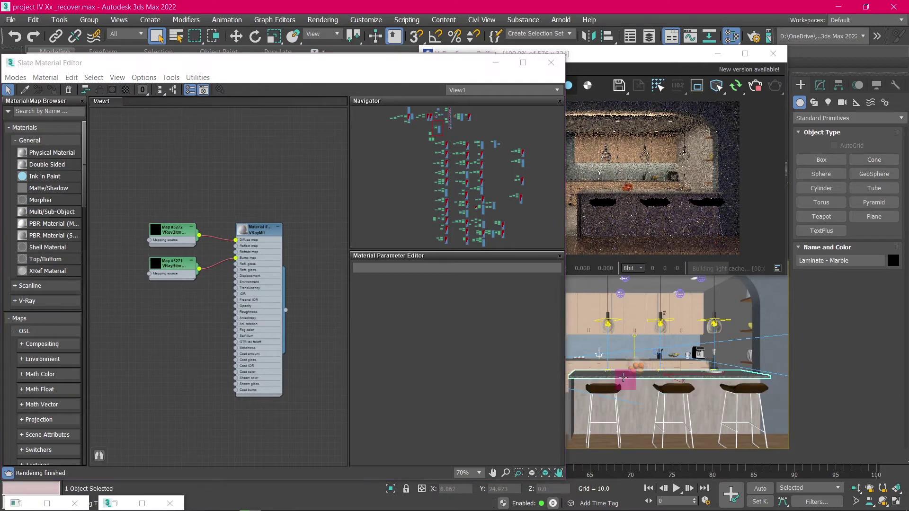
click(568, 398)
ctrl+click(572, 399)
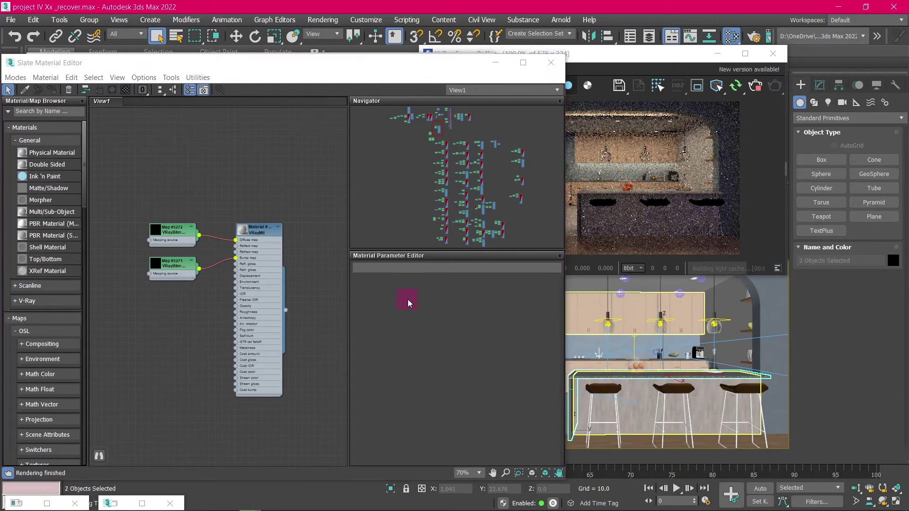
click(259, 230)
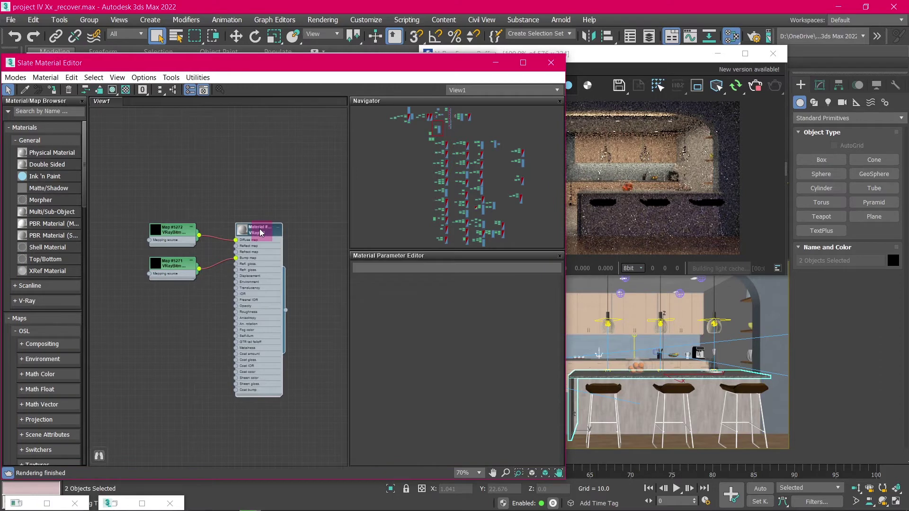
click(53, 90)
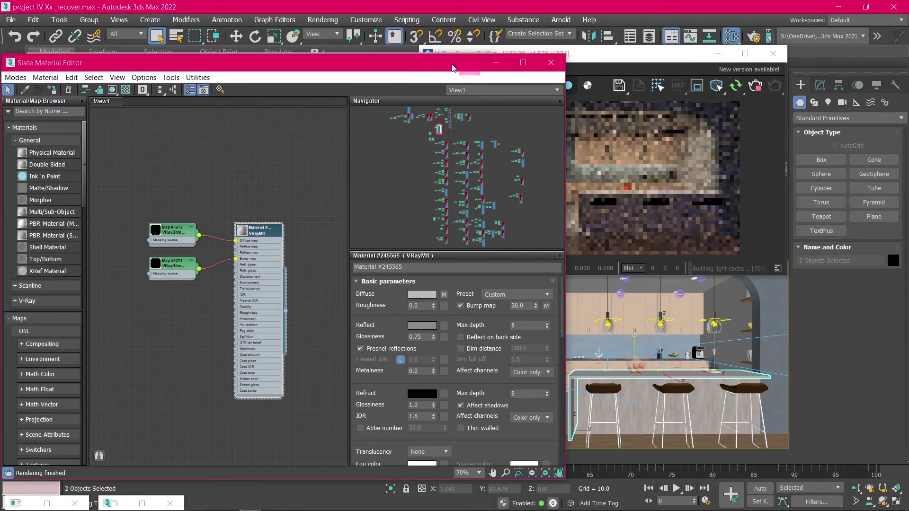
Check the island render, then expand previews of Map #5272, Map #5271 and Material #245565
click(623, 54)
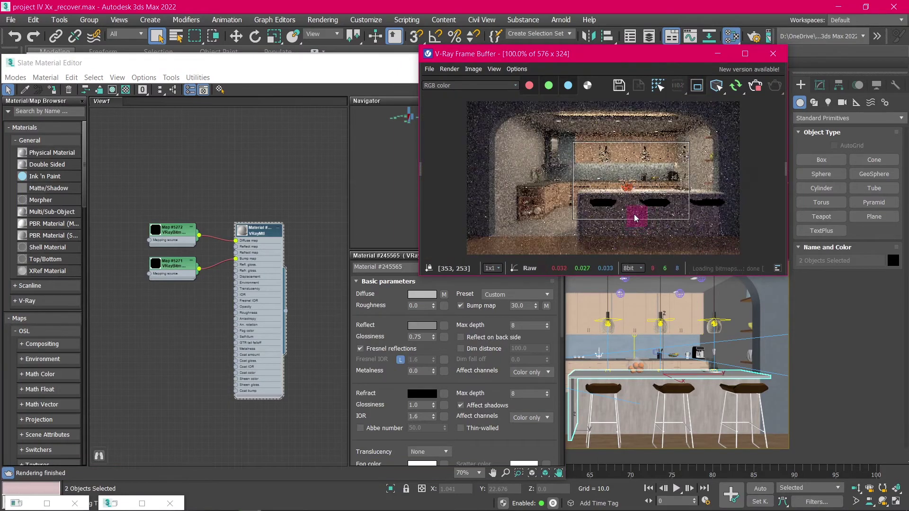
scroll(634, 199, up, 2)
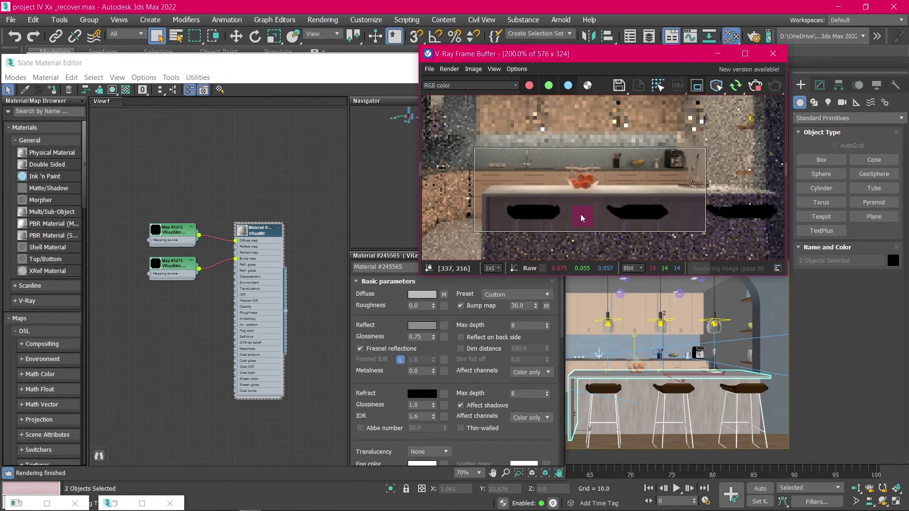
click(155, 230)
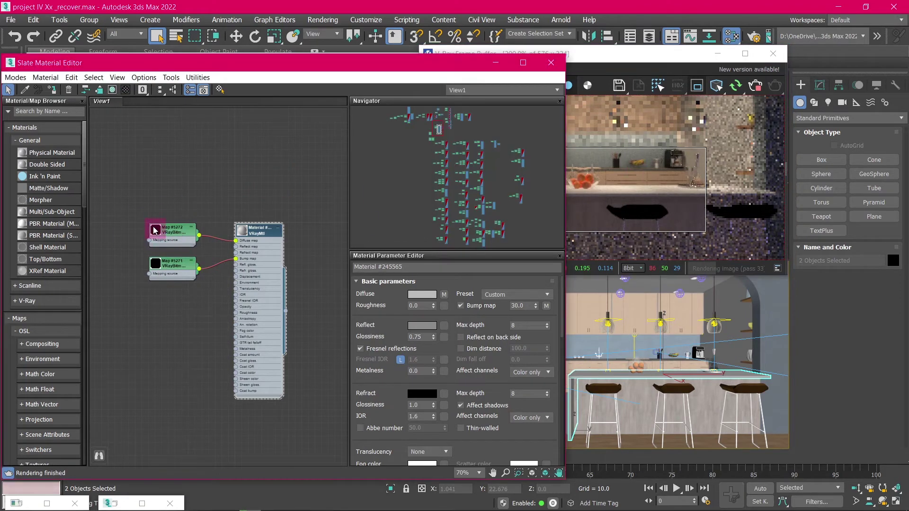
double_click(154, 230)
double_click(155, 263)
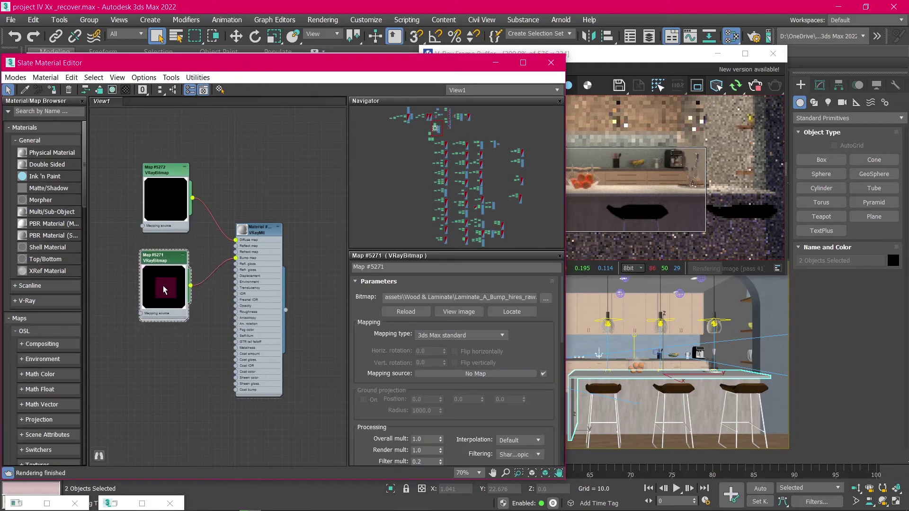
double_click(243, 231)
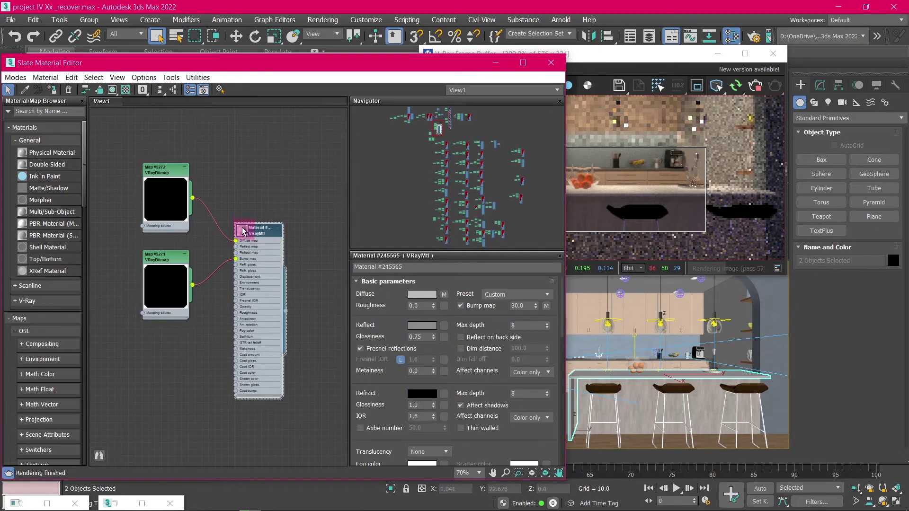
click(243, 232)
scroll(263, 256, up, 3)
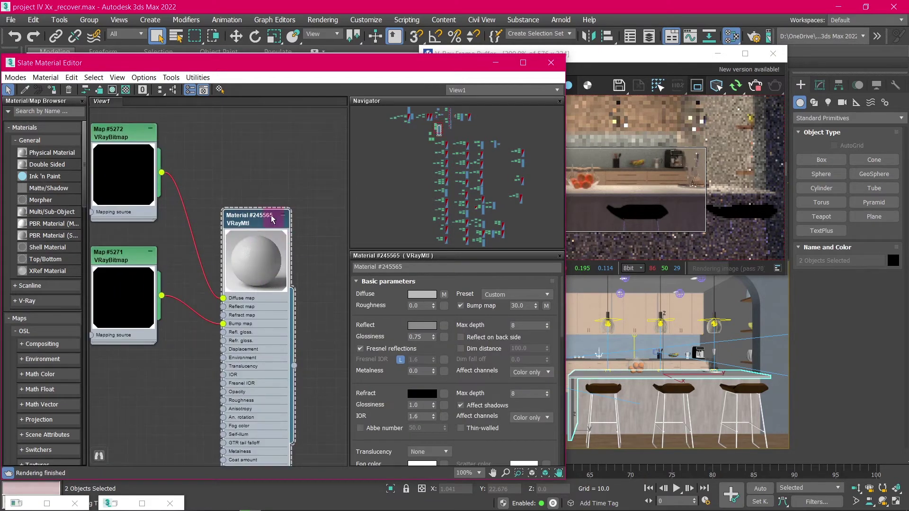
scroll(254, 246, down, 2)
drag(333, 66, 372, 57)
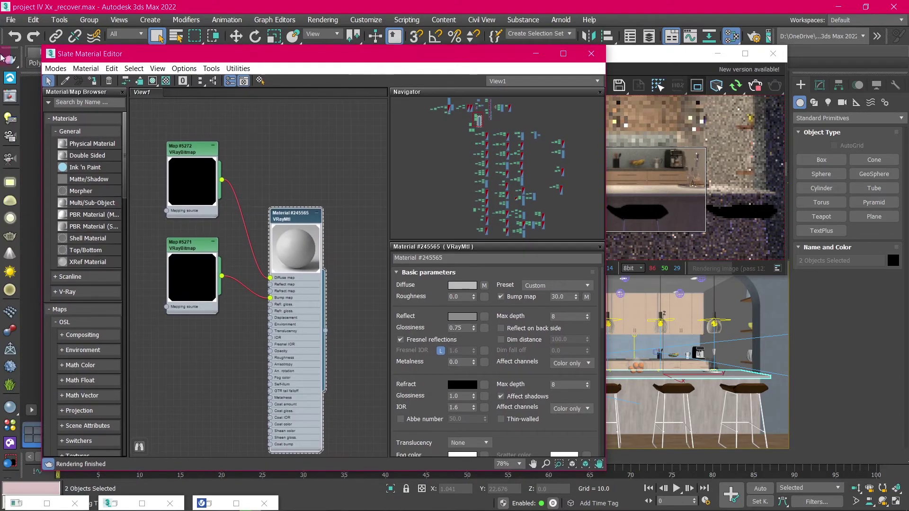
Open Asset Tracking and refresh it to reveal missing texture files
click(10, 22)
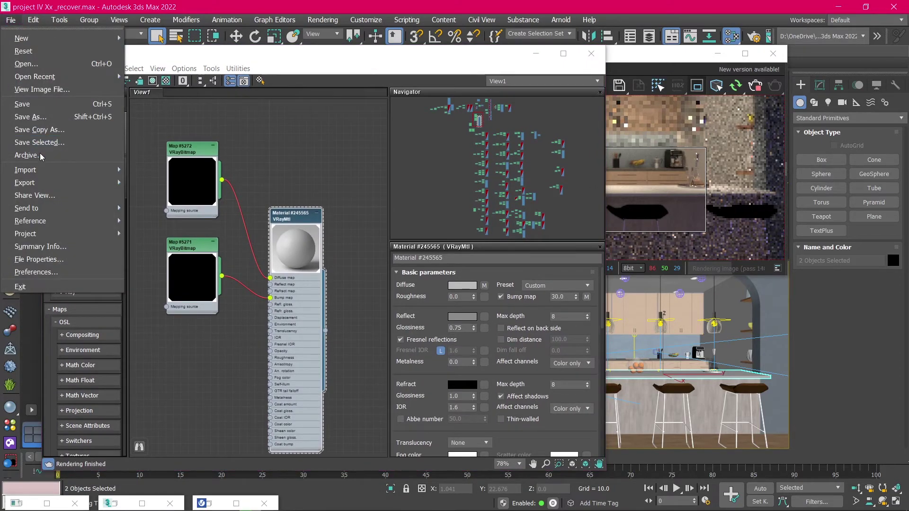
mouse_move(52, 221)
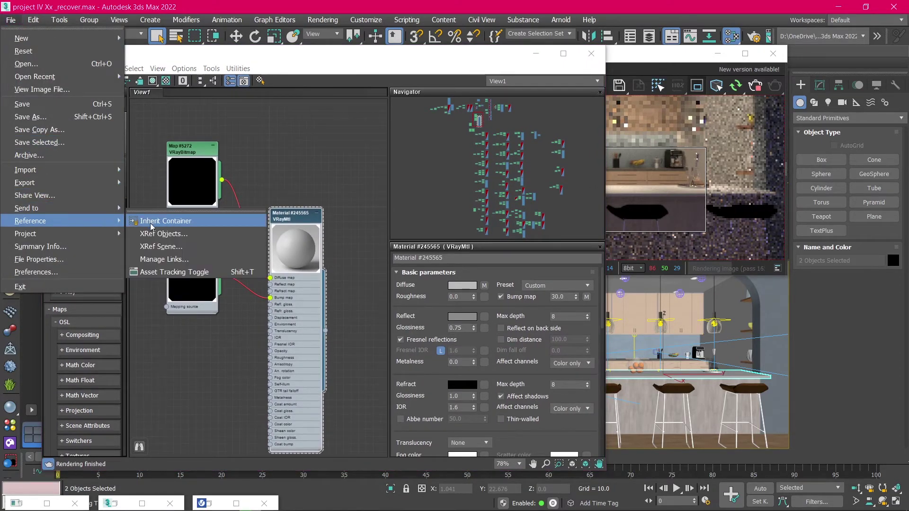
click(170, 272)
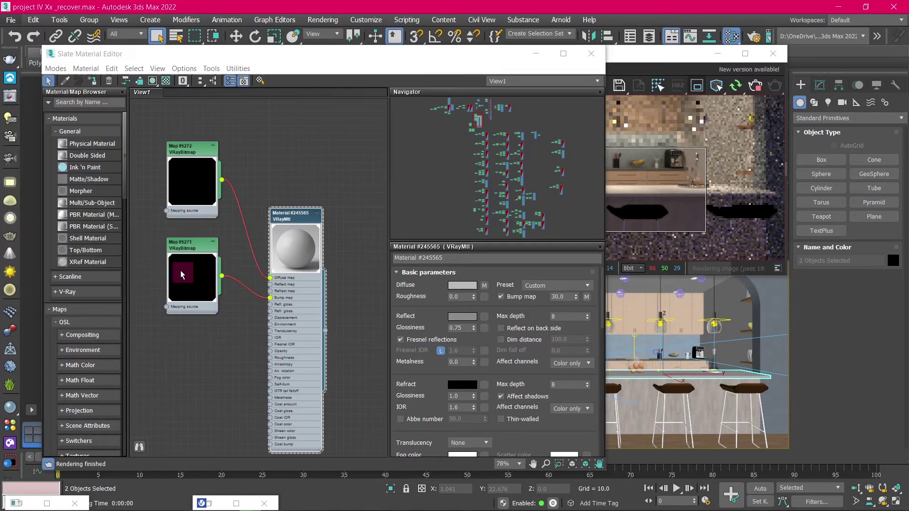
click(901, 3)
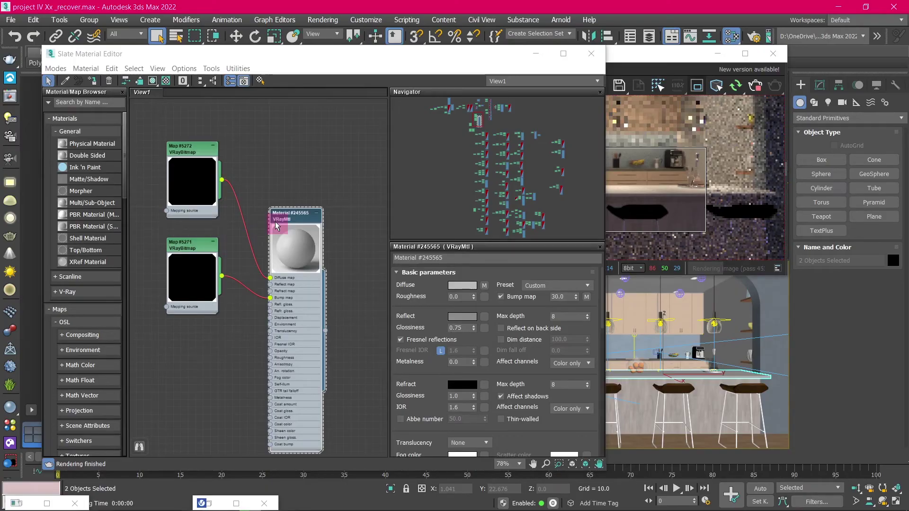
key(shift+t)
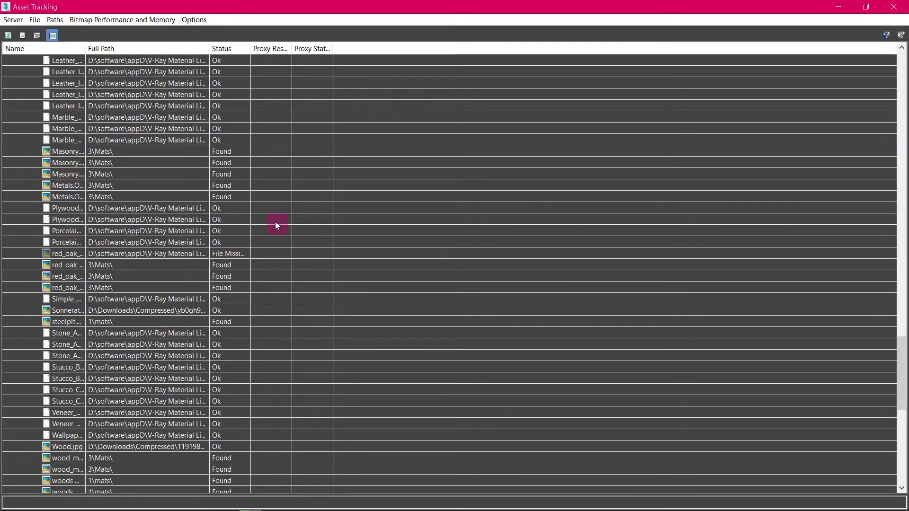
click(8, 36)
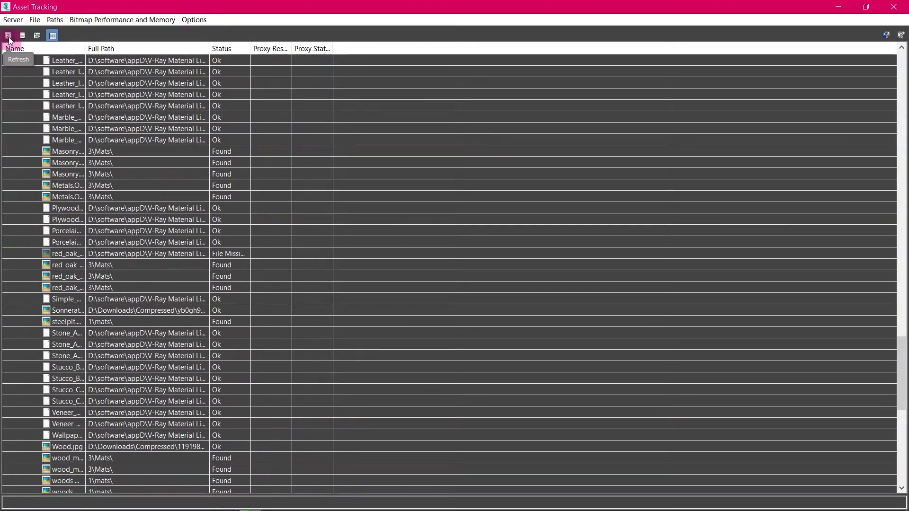
click(9, 36)
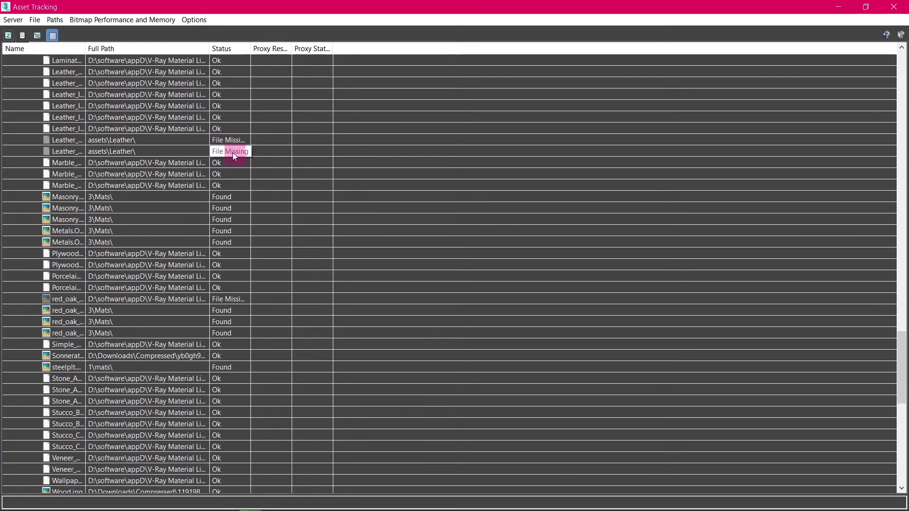
Select the two missing Wood & Laminate textures and bring up their options
scroll(229, 288, up, 8)
click(235, 276)
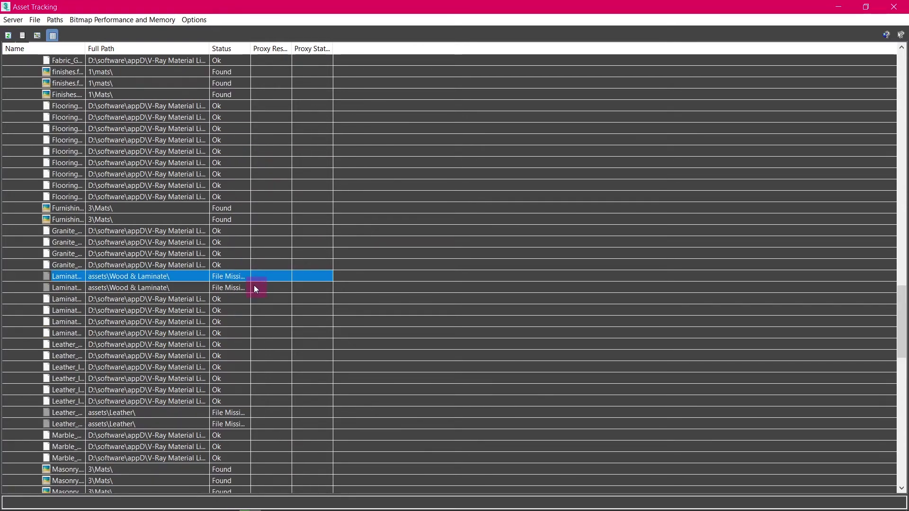
shift+click(255, 287)
scroll(260, 277, down, 2)
right_click(270, 214)
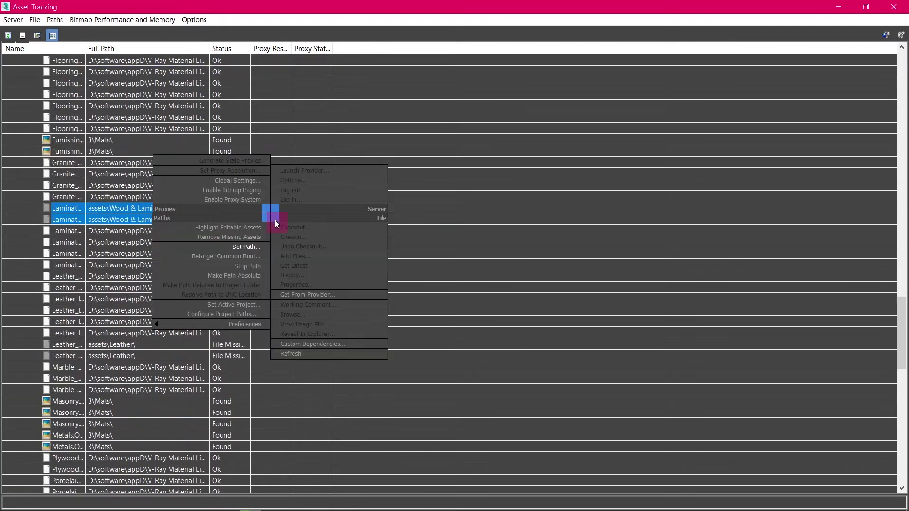
Set the laminate textures' path to the V-Ray library's assets\Wood & Laminate folder
click(245, 246)
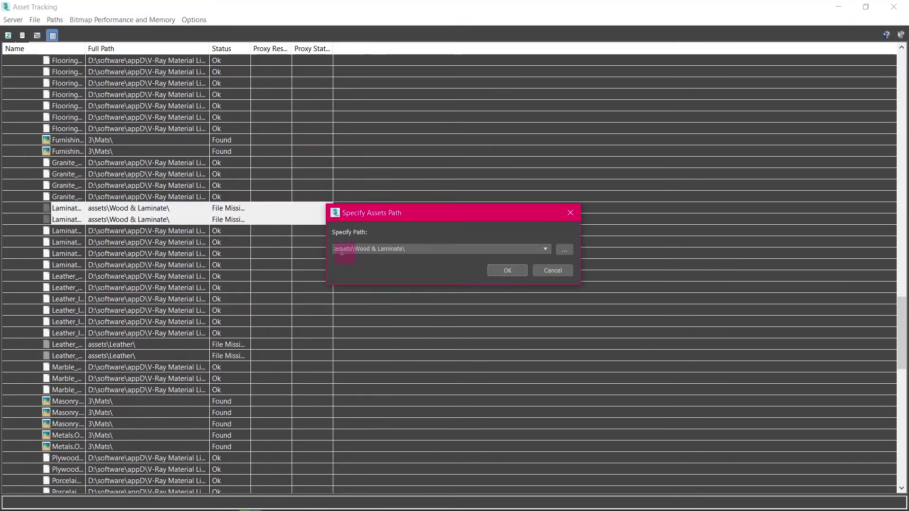
click(565, 249)
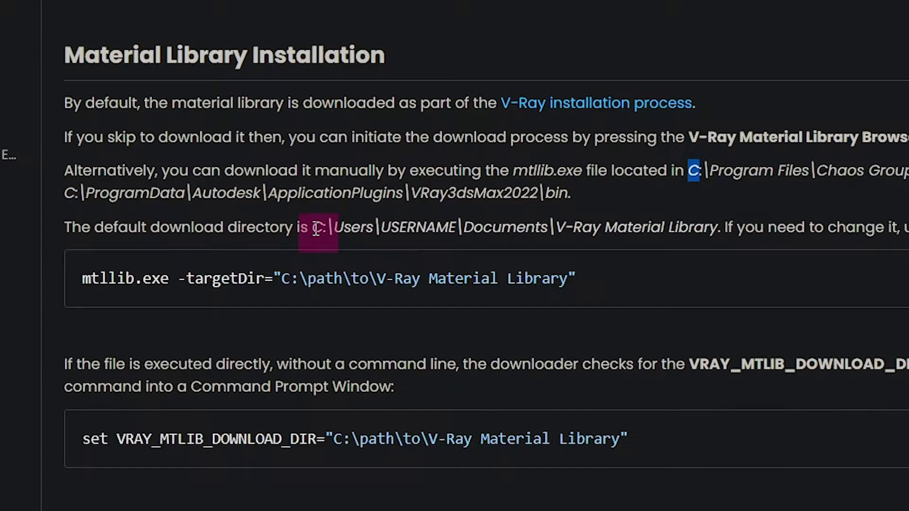
drag(316, 228, 714, 229)
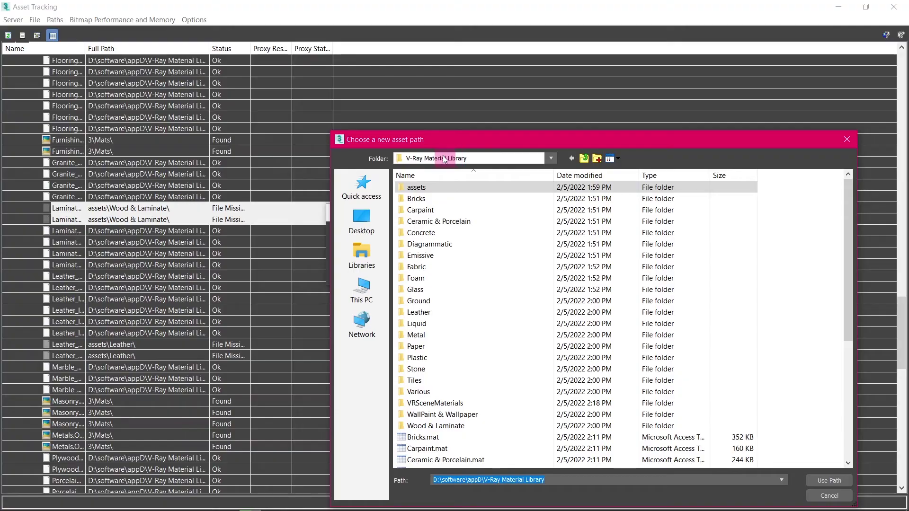
double_click(425, 187)
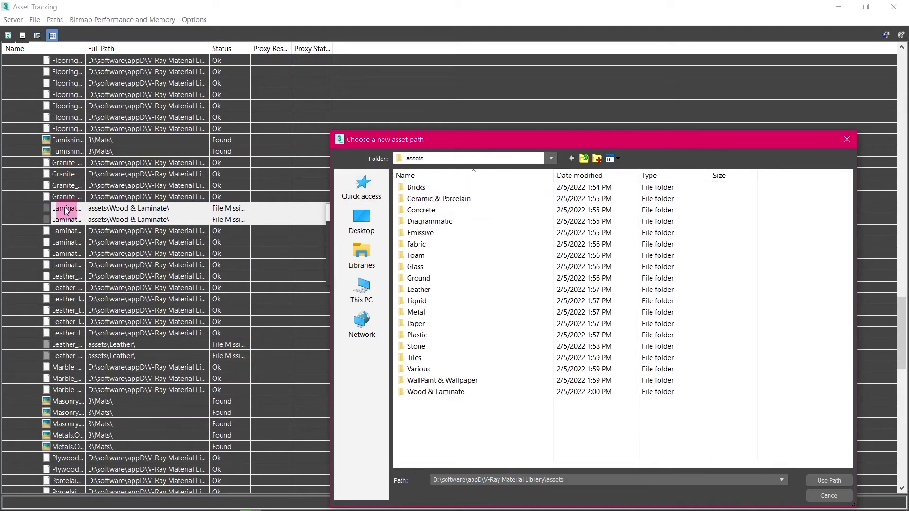
double_click(458, 393)
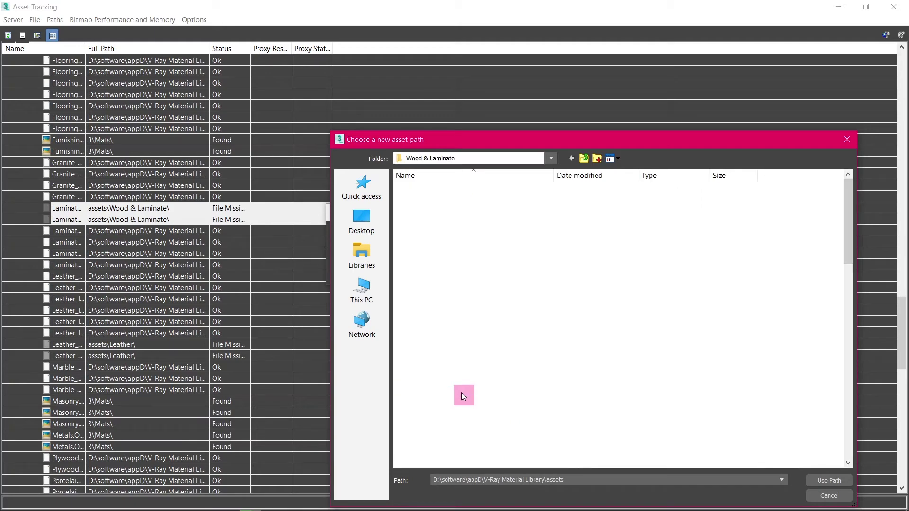
click(827, 480)
click(507, 271)
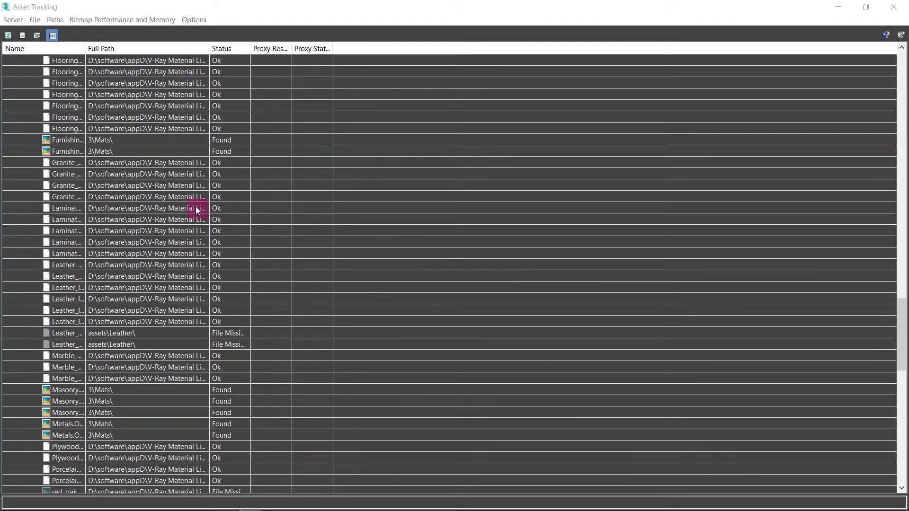
Re-point the two missing Leather textures to the assets\Leather folder
click(237, 333)
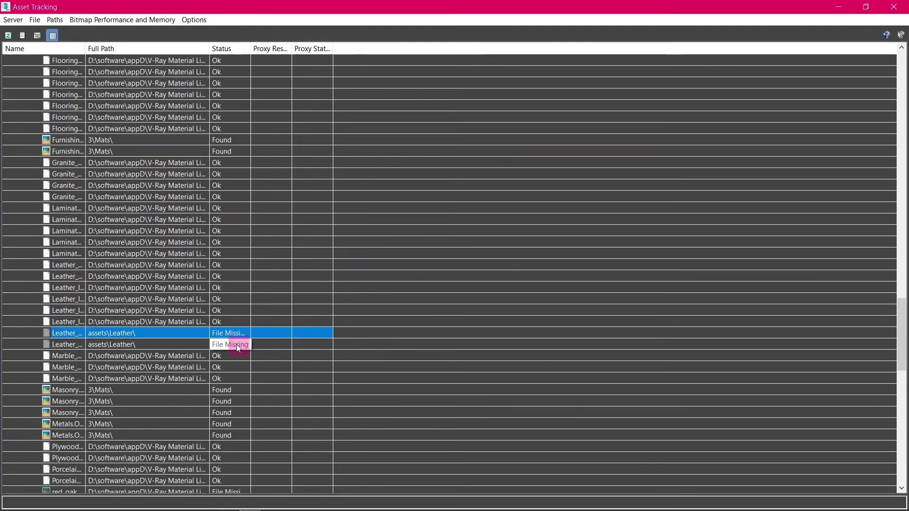
shift+click(237, 345)
right_click(236, 344)
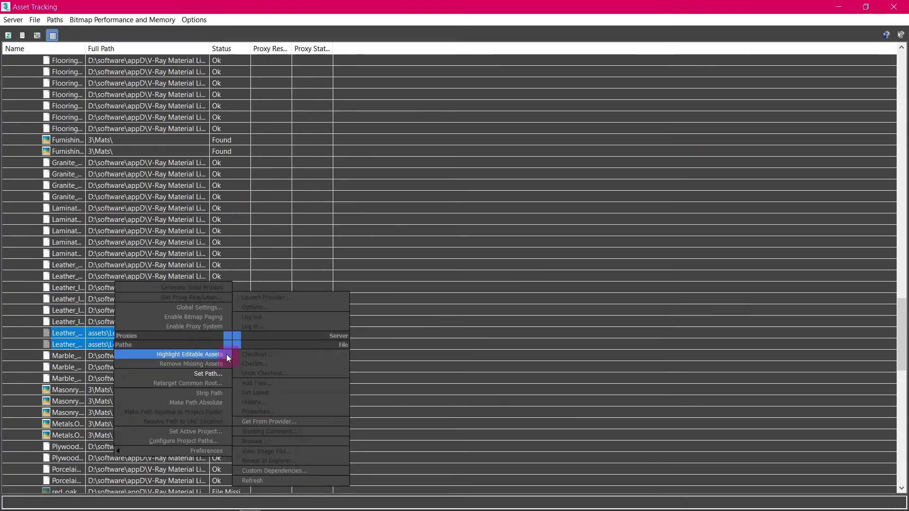
click(219, 373)
click(563, 251)
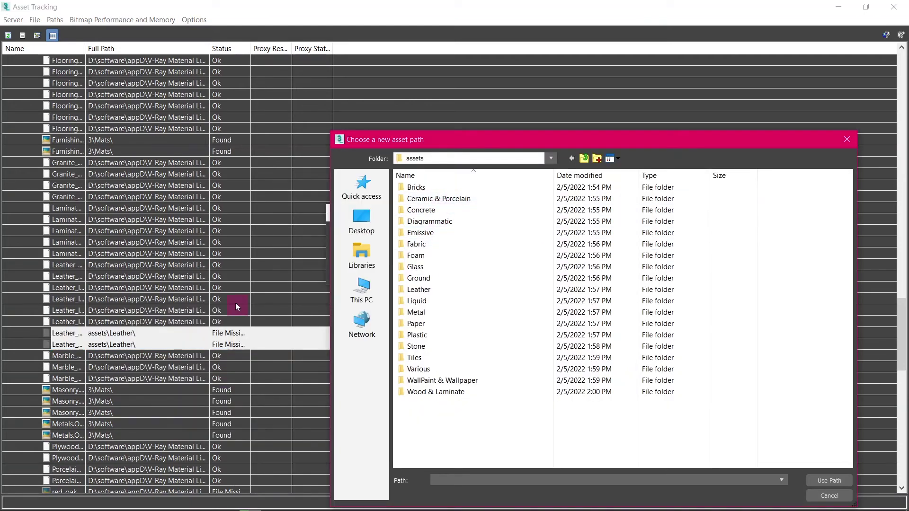
double_click(420, 290)
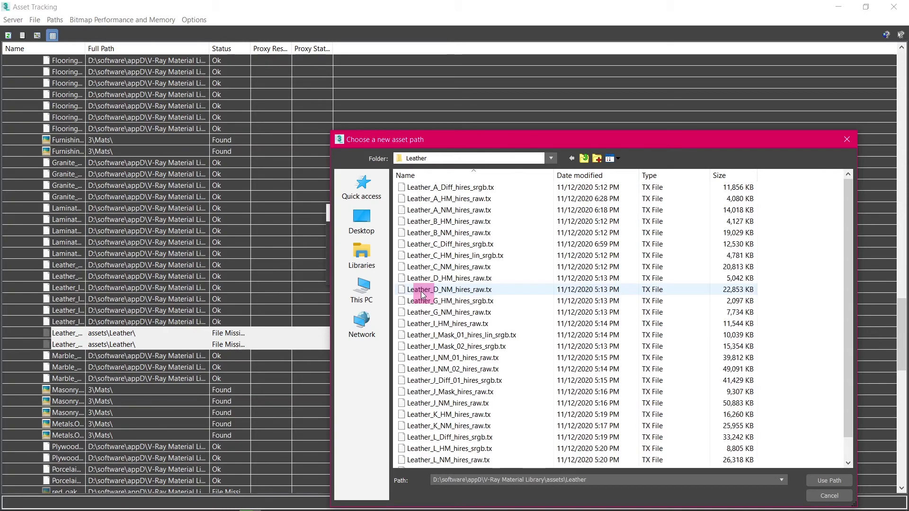
click(823, 480)
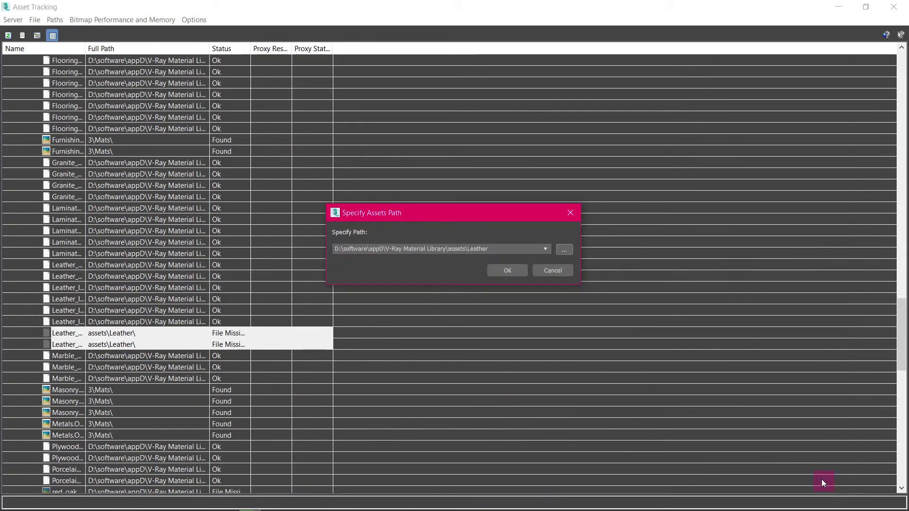
click(510, 274)
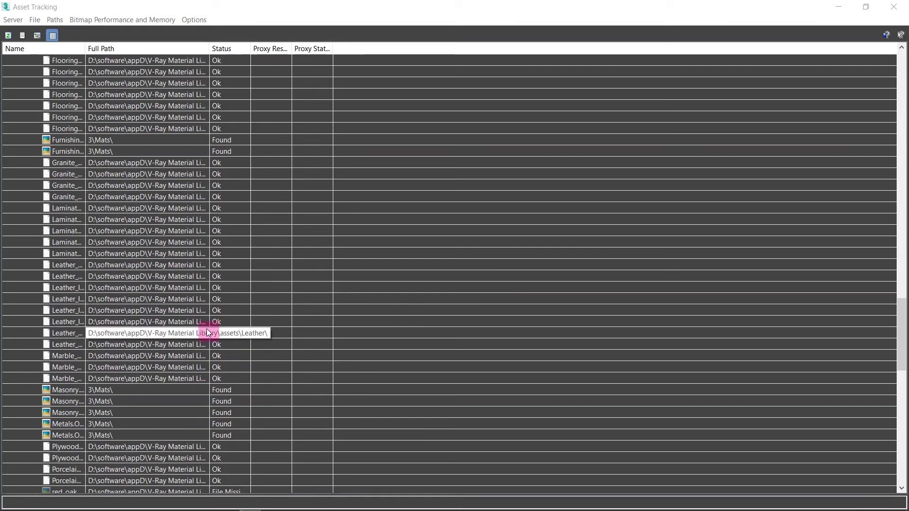
Close Asset Tracking, move Slate aside, and show the V-Ray Frame Buffer render history
click(894, 6)
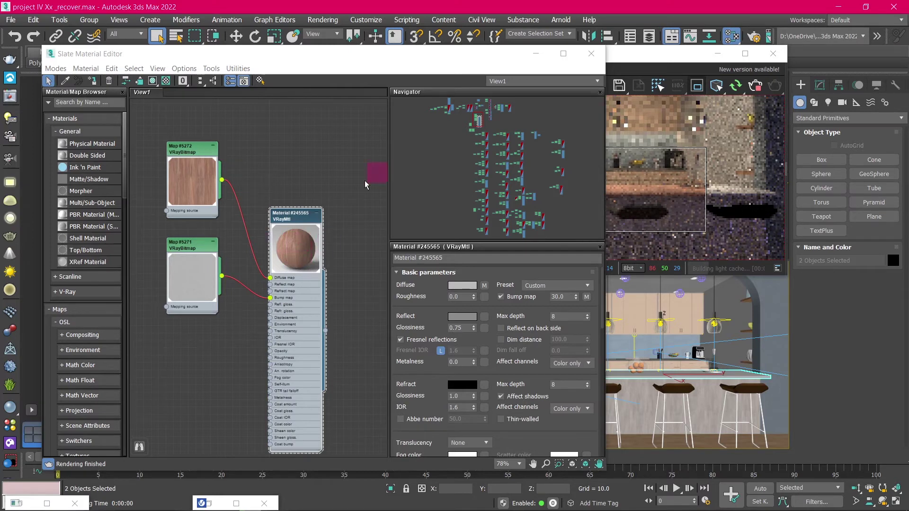
drag(450, 54, 243, 46)
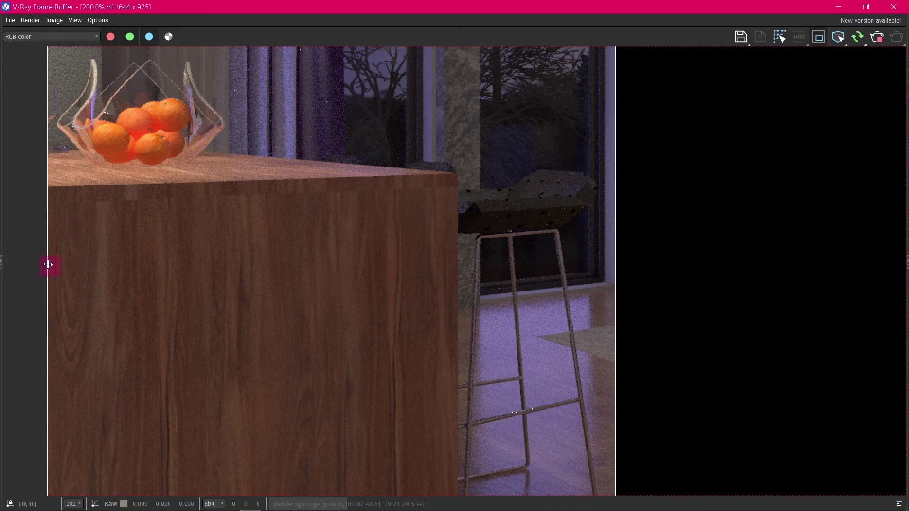
drag(48, 264, 109, 260)
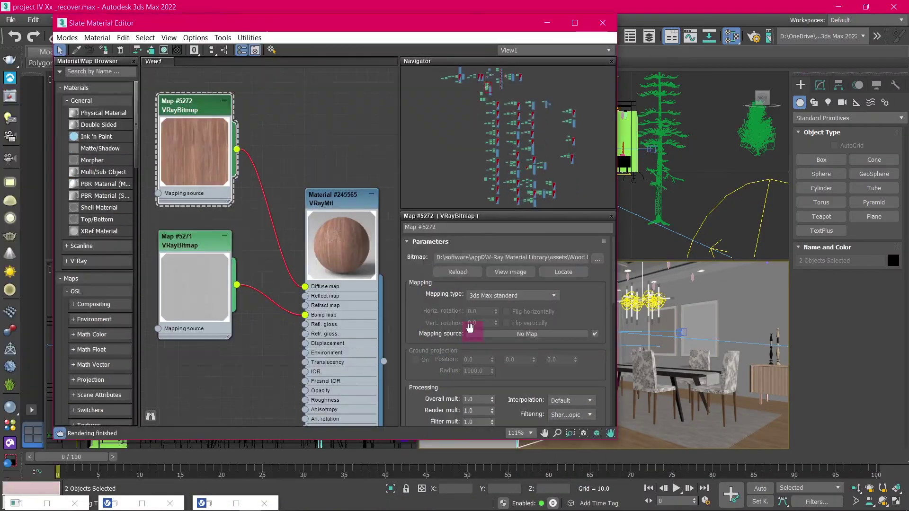
Set Map #5272's U and V tiling to 5.0, check Map #5271, and restore the render window
scroll(426, 303, down, 10)
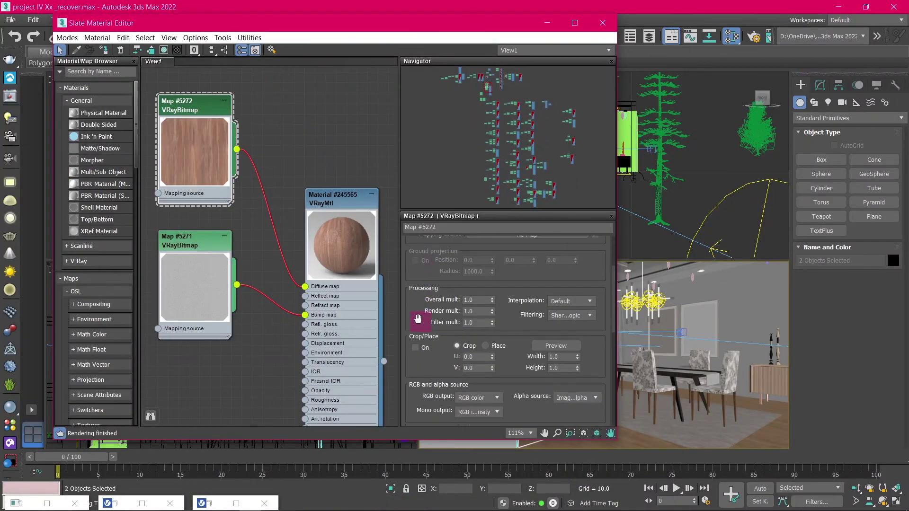
scroll(405, 318, down, 5)
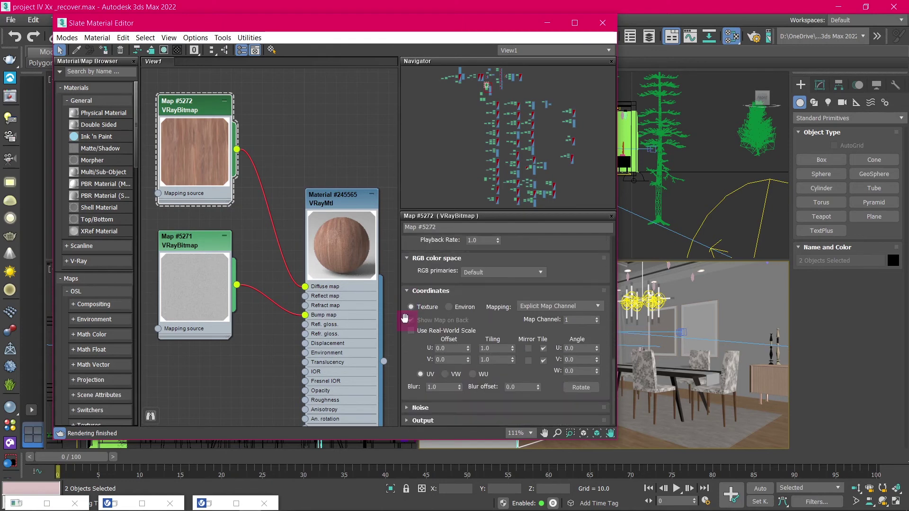
text(5)
click(496, 360)
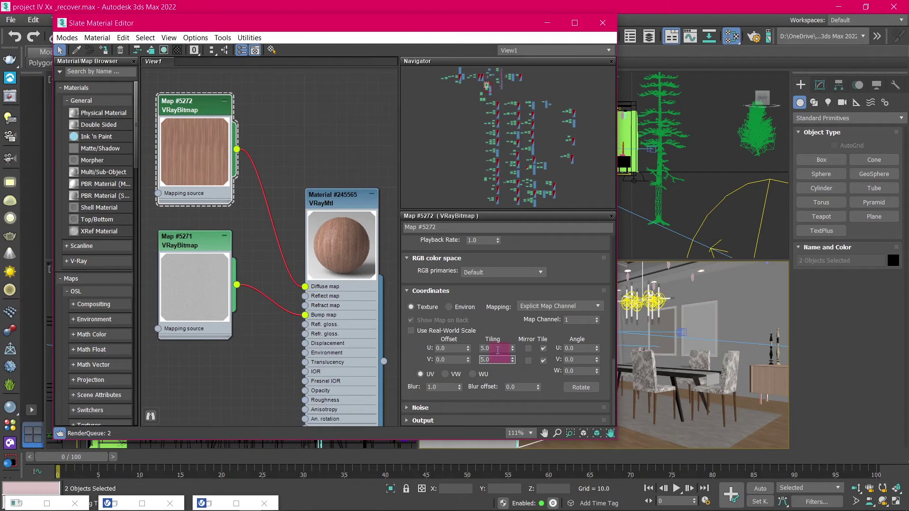
scroll(333, 232, up, 5)
scroll(359, 240, down, 8)
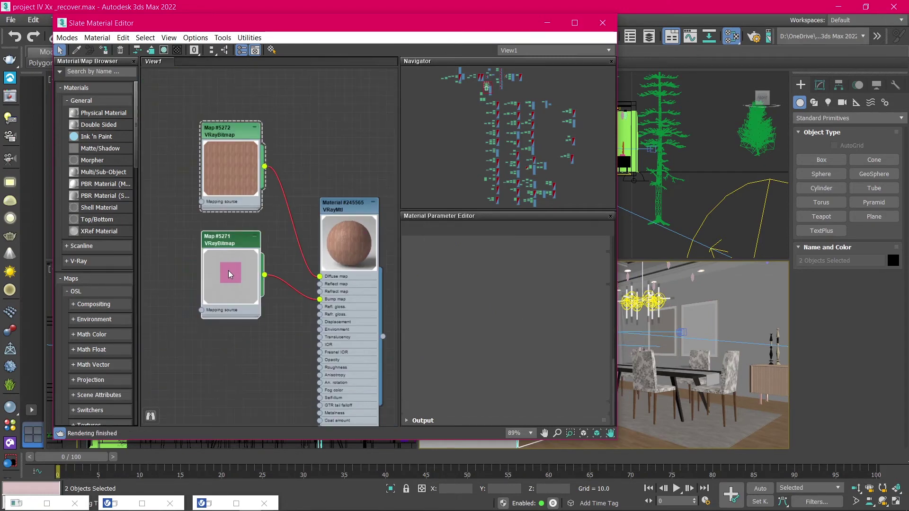
double_click(229, 275)
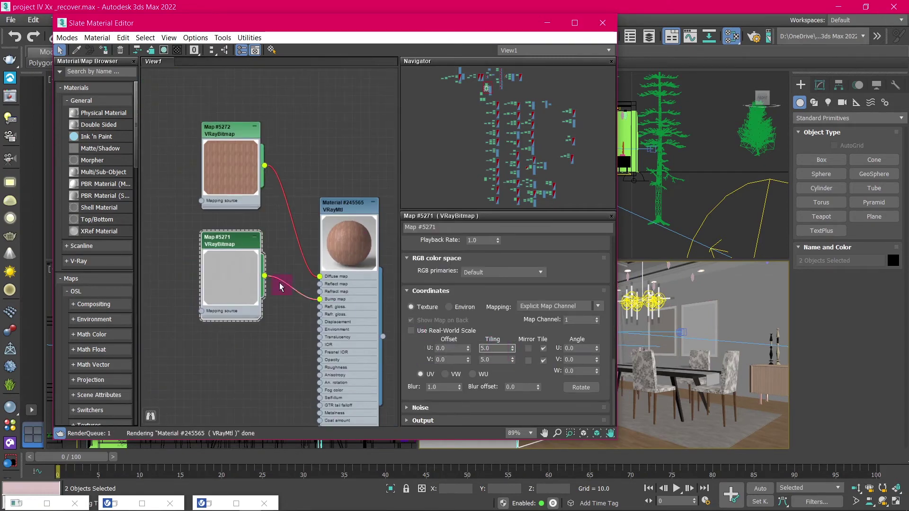
scroll(345, 236, up, 4)
scroll(311, 215, down, 5)
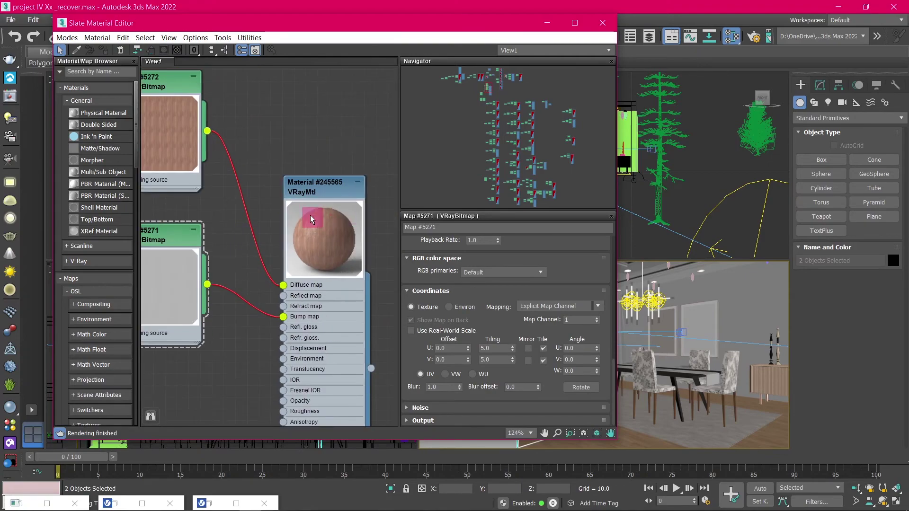
click(119, 505)
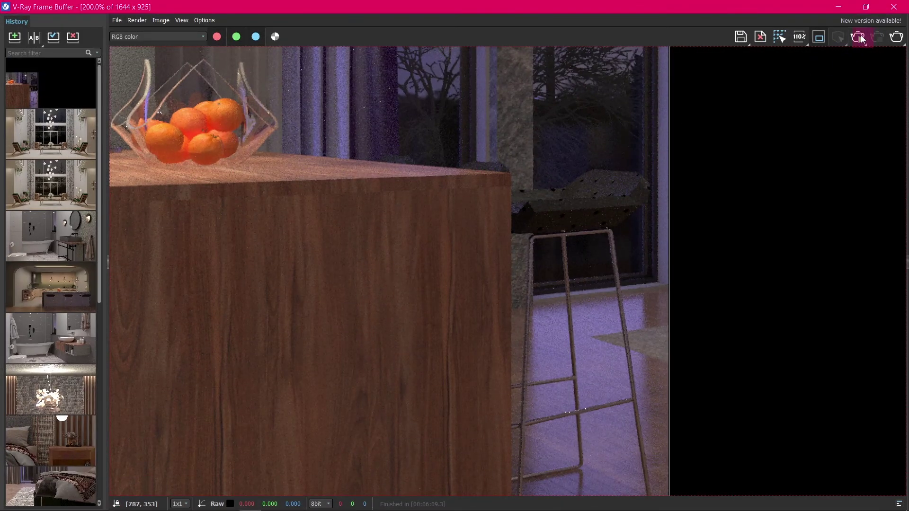
Re-render the kitchen to check the tiling and store the render in the VFB history
click(858, 37)
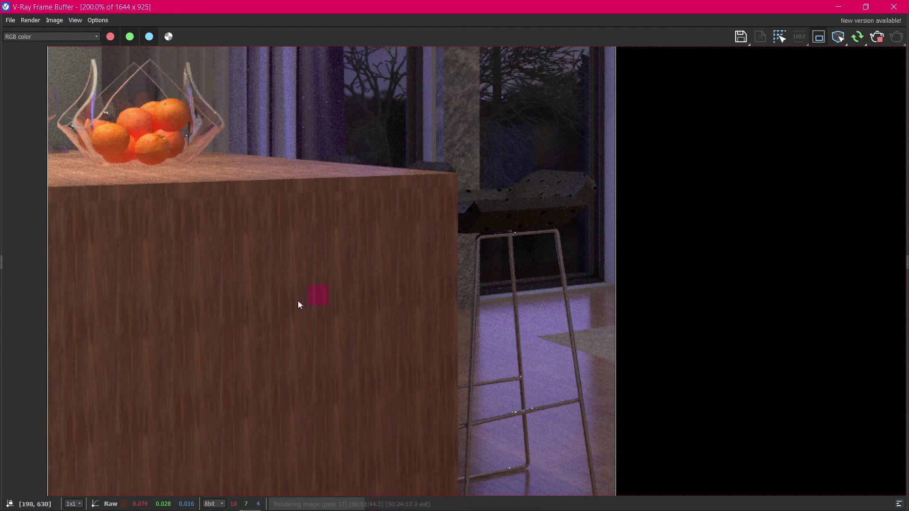
click(4, 263)
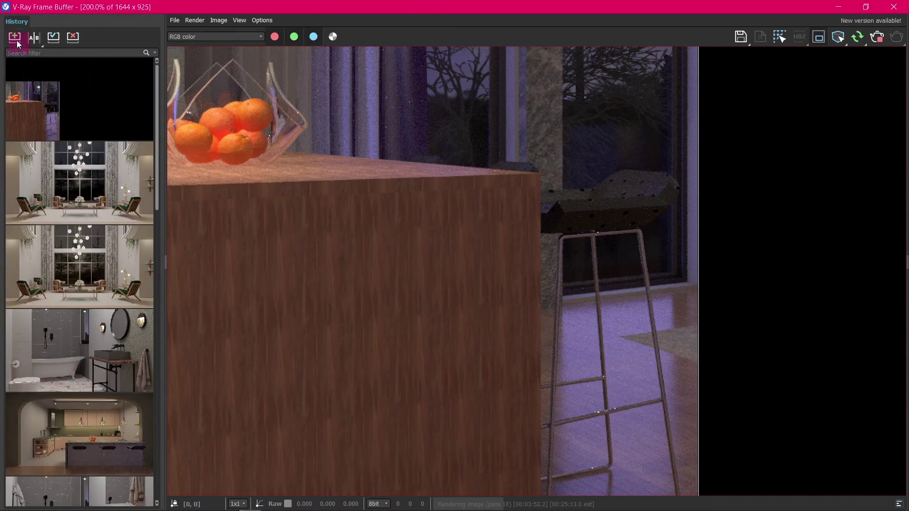
click(17, 42)
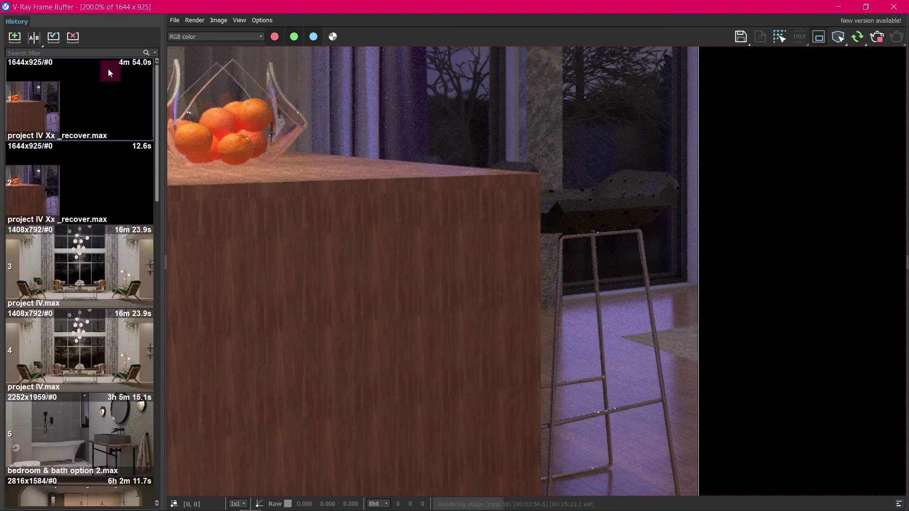
click(878, 38)
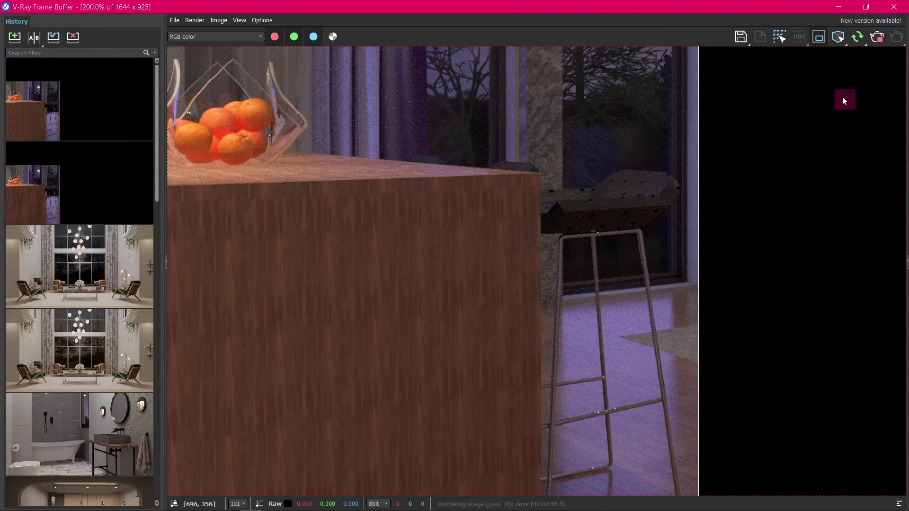
Compare the top two history renders as A and B with the split line, then minimize the VFB
click(34, 38)
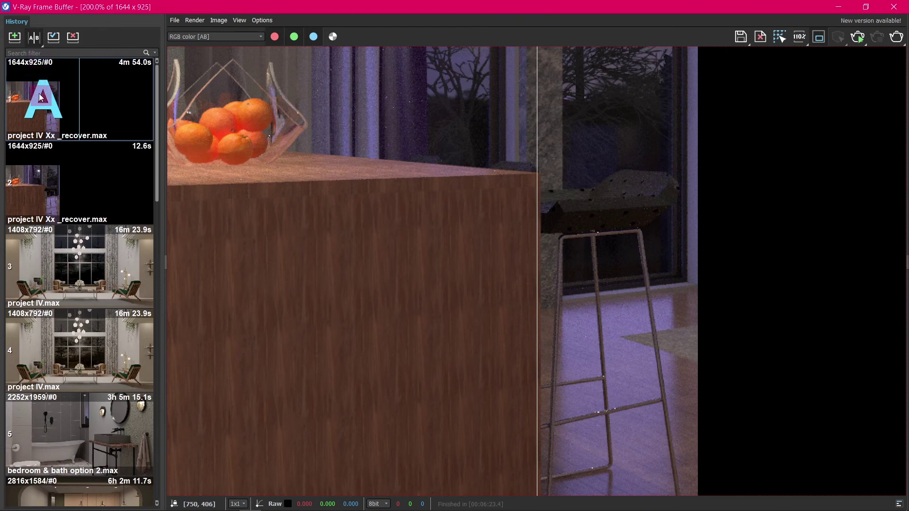
click(51, 165)
click(118, 168)
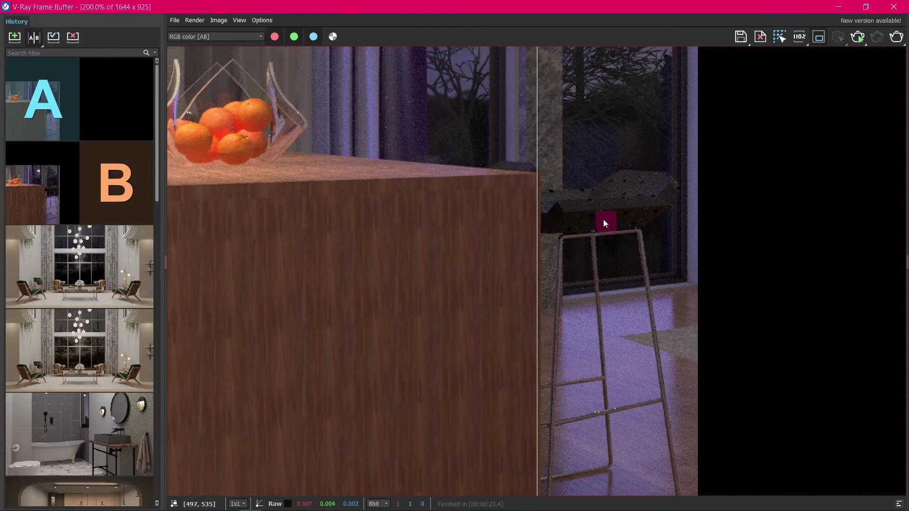
scroll(390, 277, down, 3)
drag(390, 277, 312, 332)
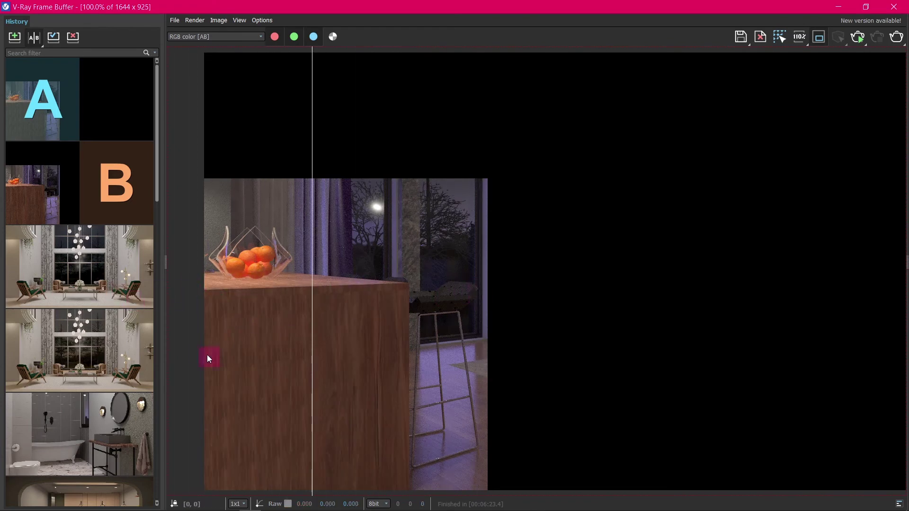
click(837, 7)
Inspect the upper and lower wood bitmap maps' settings in the Slate Material Editor
double_click(200, 160)
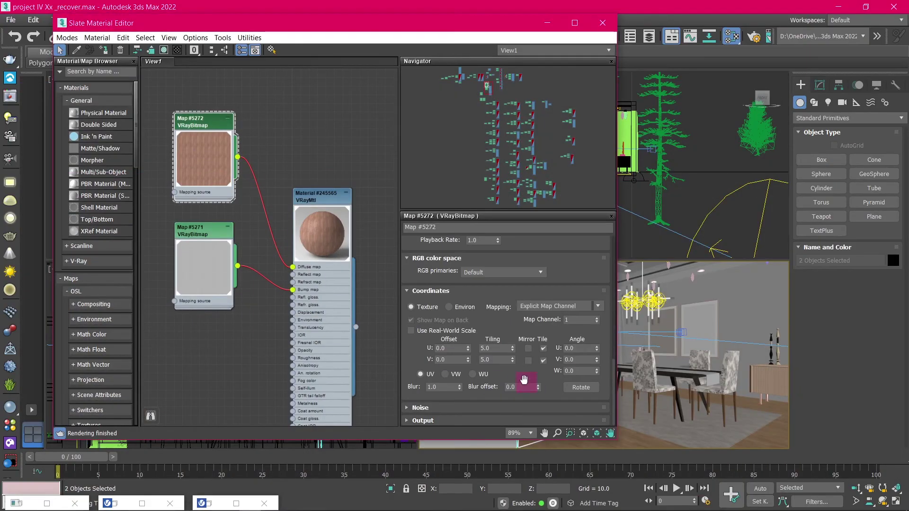
double_click(175, 270)
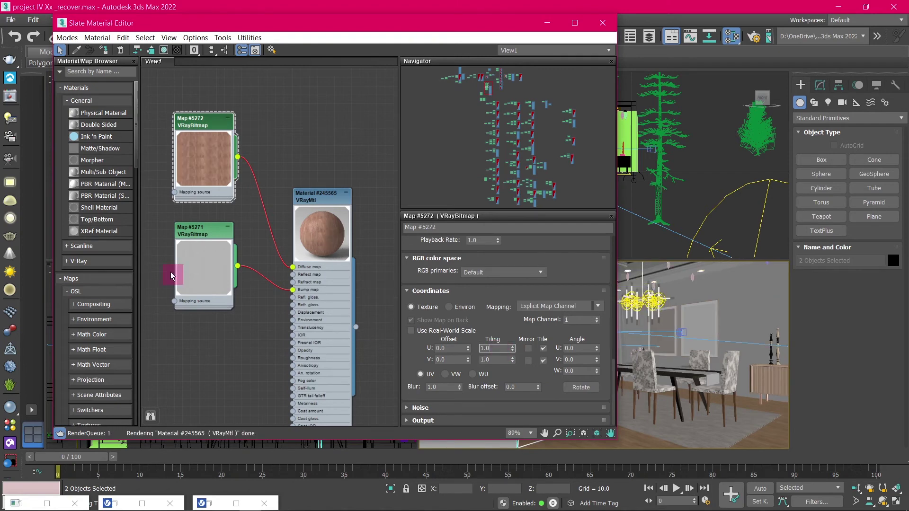
click(492, 347)
Open the V-Ray Material Library Browser, shrink its thumbnails, and close it
click(208, 503)
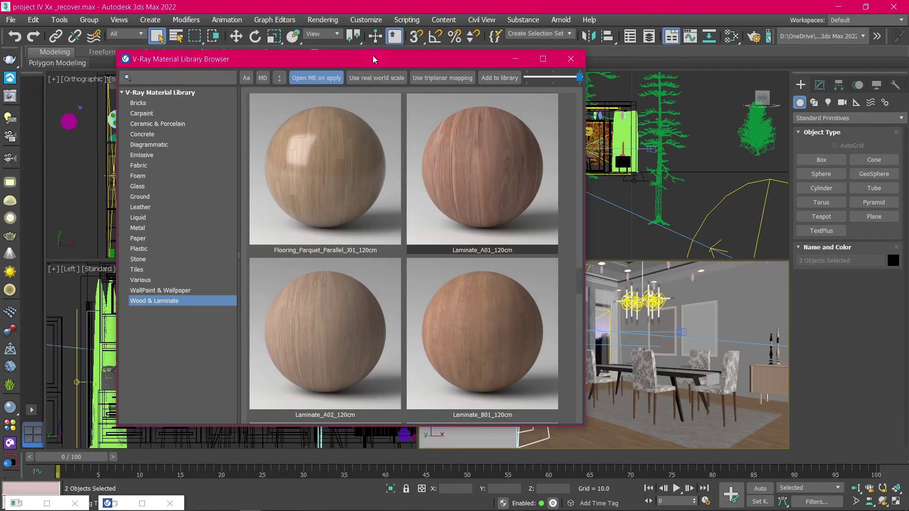
click(555, 77)
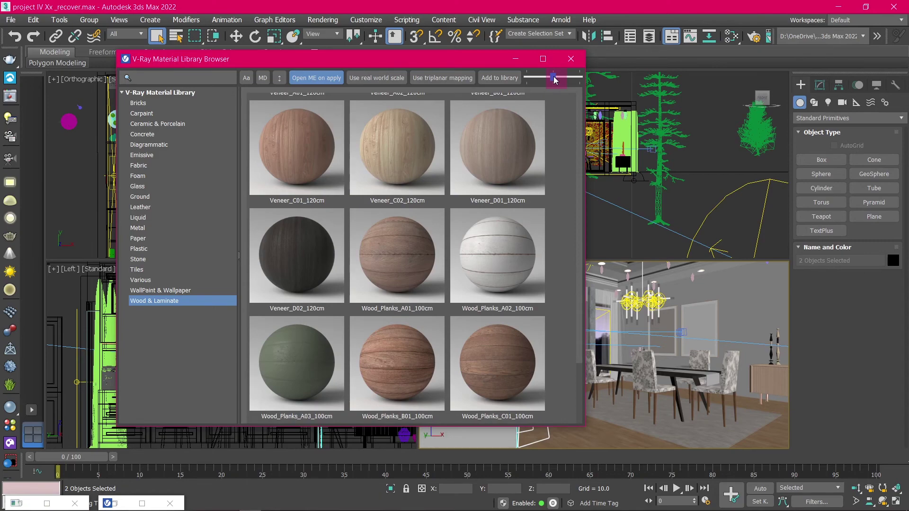
click(510, 77)
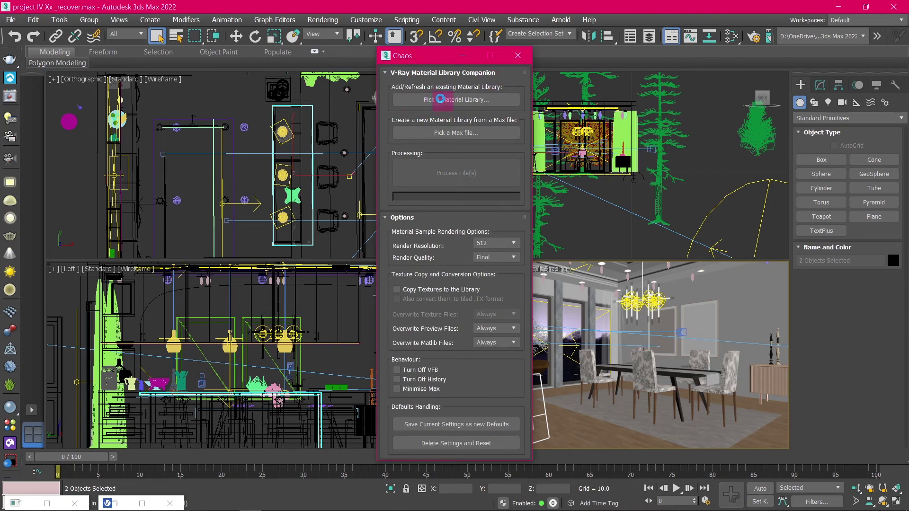
Pick Tiles.mat from the V-Ray Material Library folder as the companion's library file
click(440, 99)
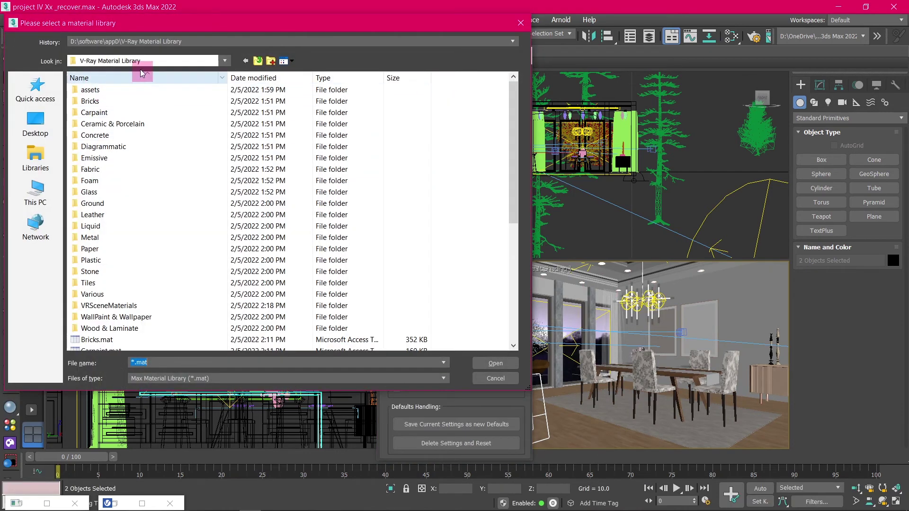
scroll(191, 239, down, 6)
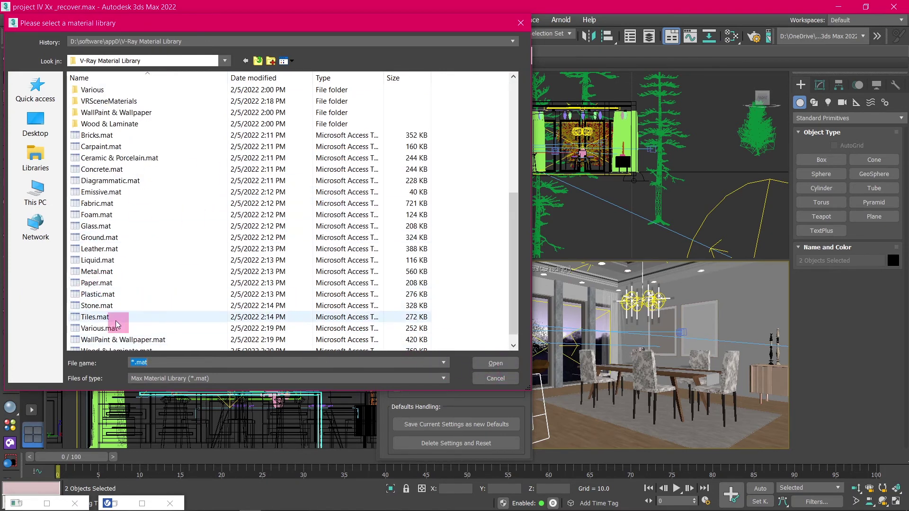
click(134, 319)
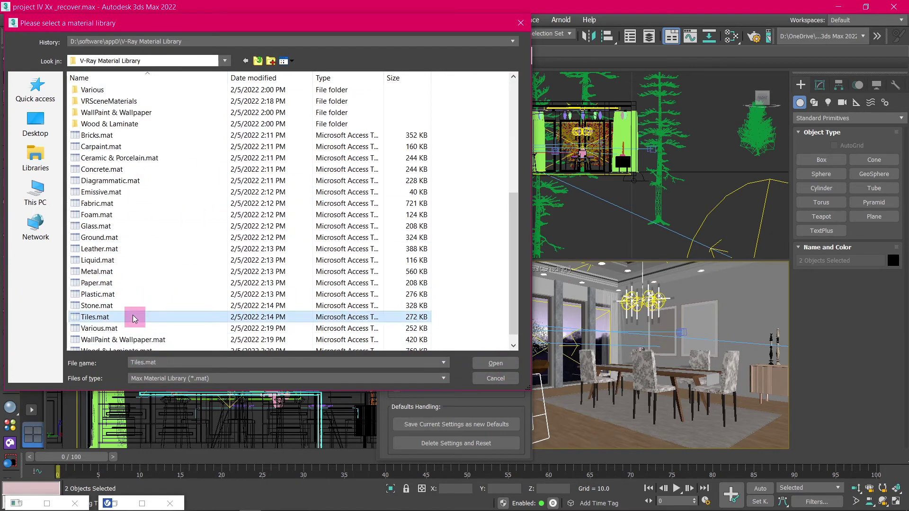
click(495, 363)
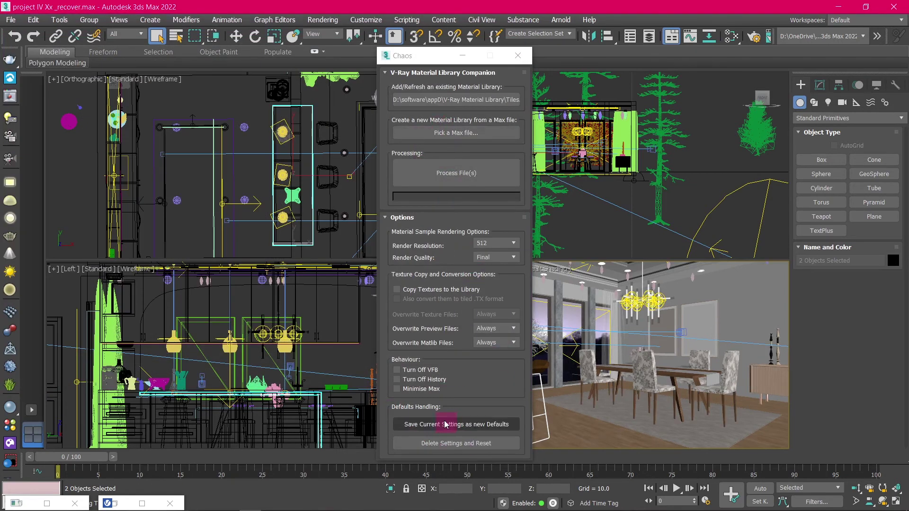
Close the companion, search the V-Ray library for 'wood', then clear the search and change the sort order
click(518, 55)
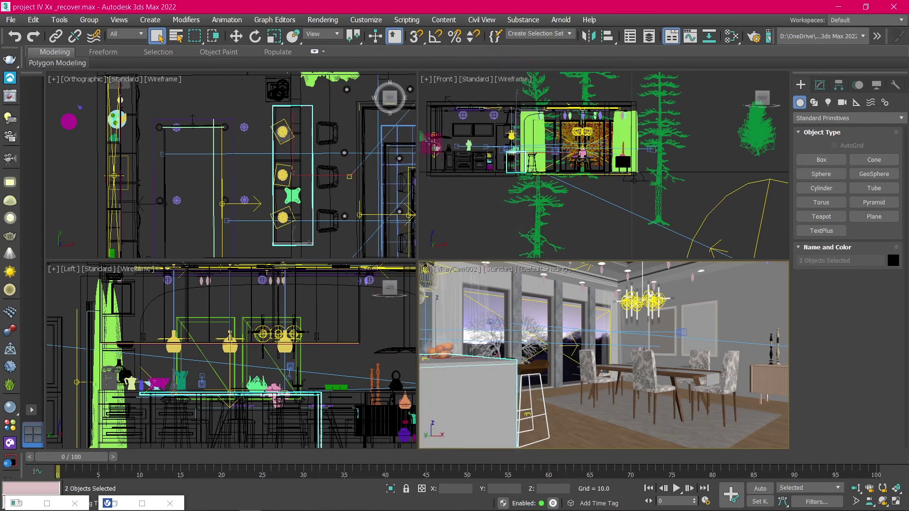
click(108, 503)
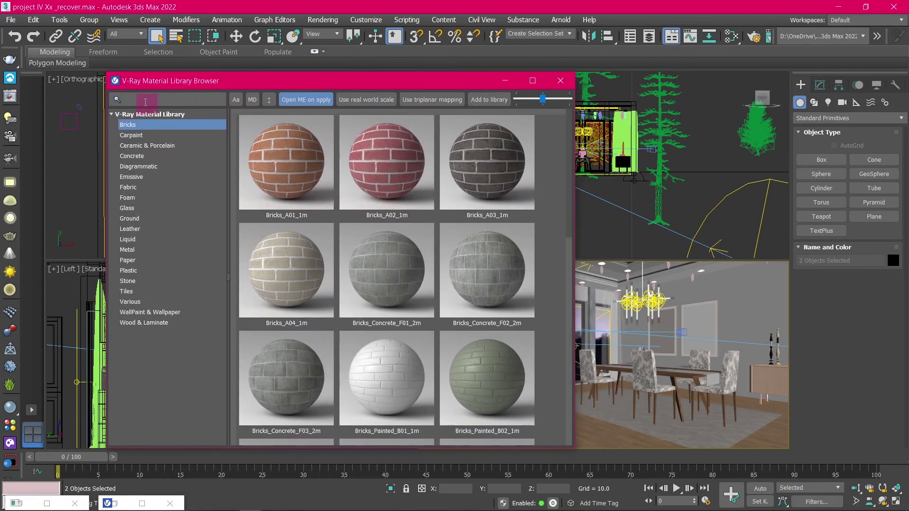
click(146, 101)
text(wood)
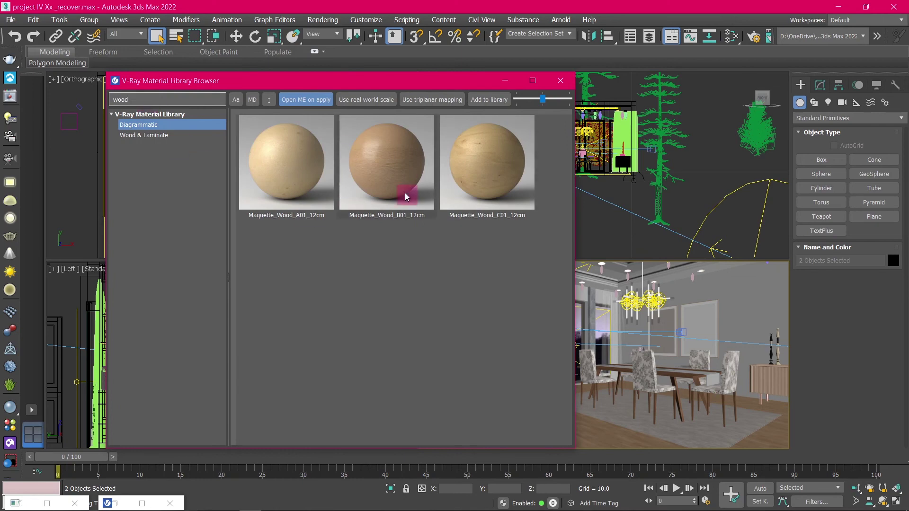
click(142, 135)
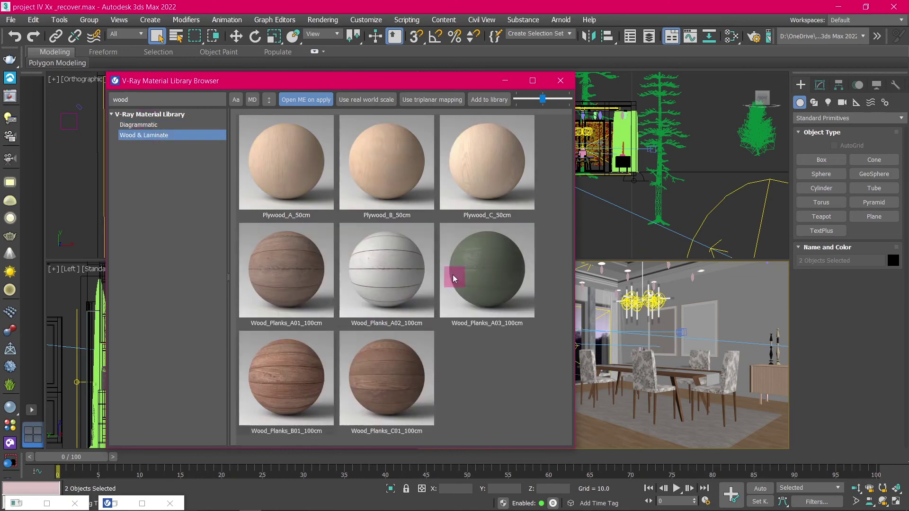
click(147, 99)
key(BackSpace)
key(BackSpace)
key(BackSpace)
key(BackSpace)
click(270, 101)
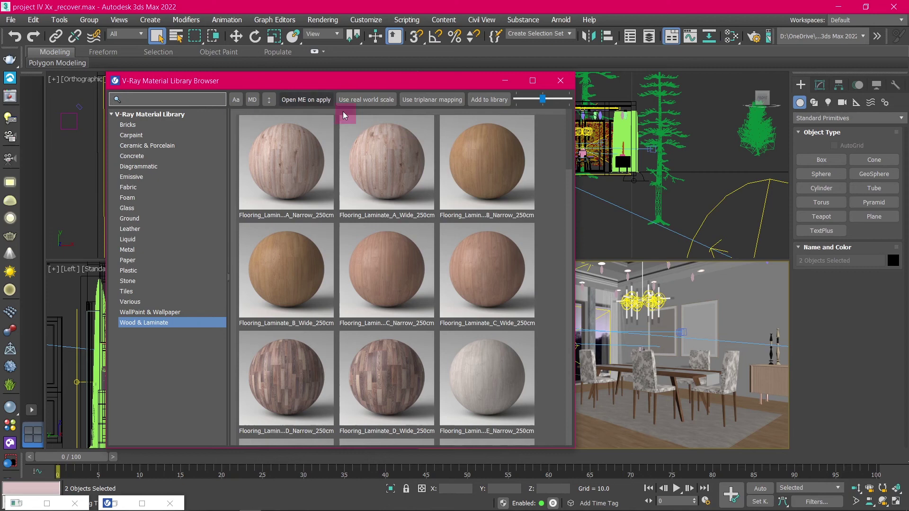
Apply Flooring_Laminate_A_Wide_250cm to the selected dining chair
click(400, 171)
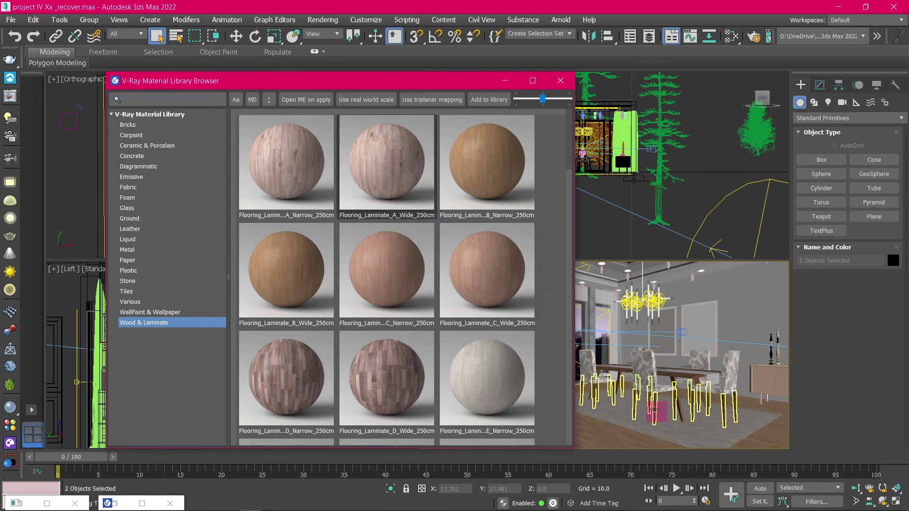
click(663, 393)
click(386, 171)
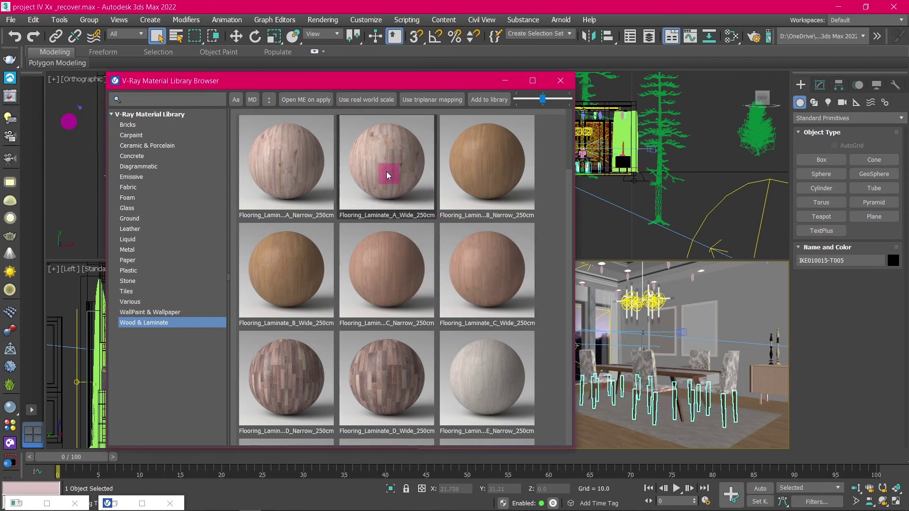
right_click(386, 171)
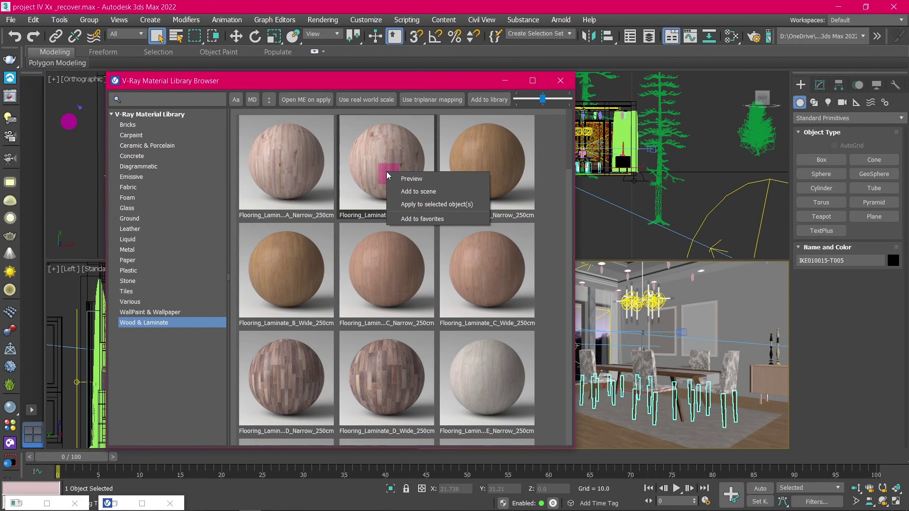
click(427, 205)
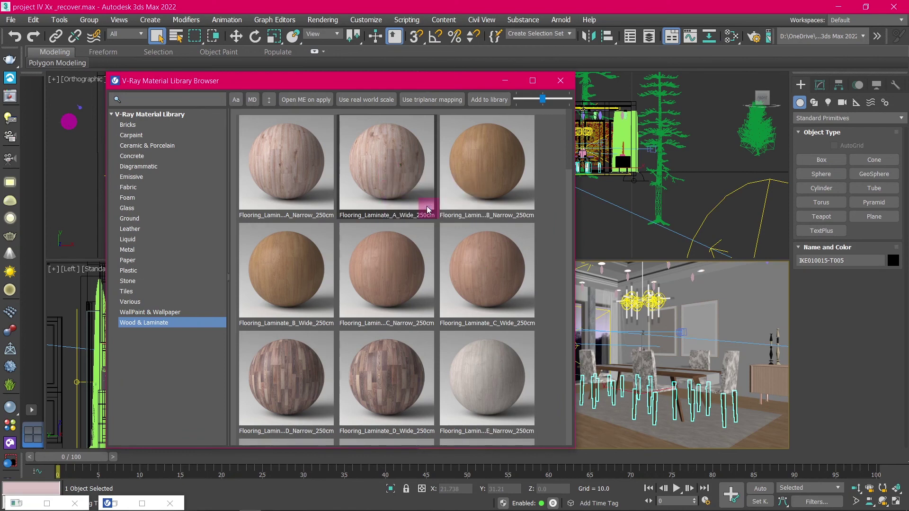
Enable 'Open ME on apply' and reapply Flooring_Laminate_A_Wide_250cm to the chair
click(316, 101)
click(353, 159)
right_click(400, 186)
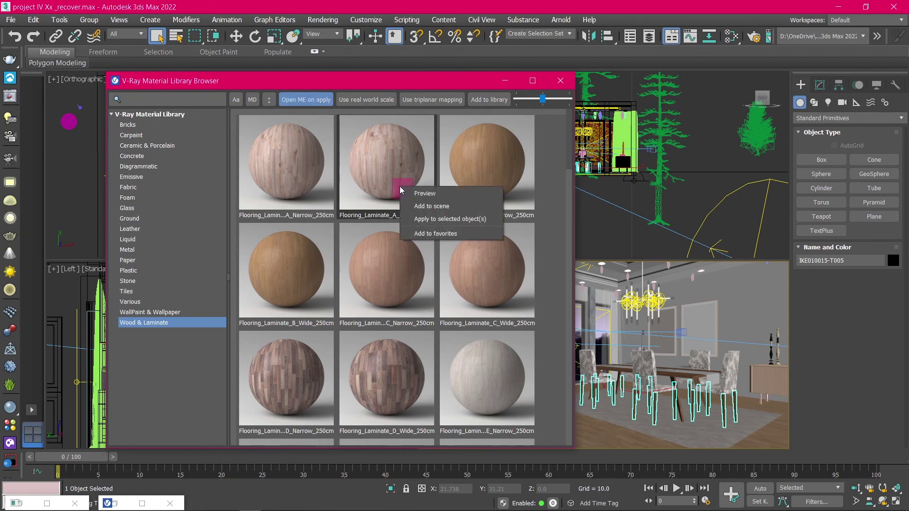
click(432, 219)
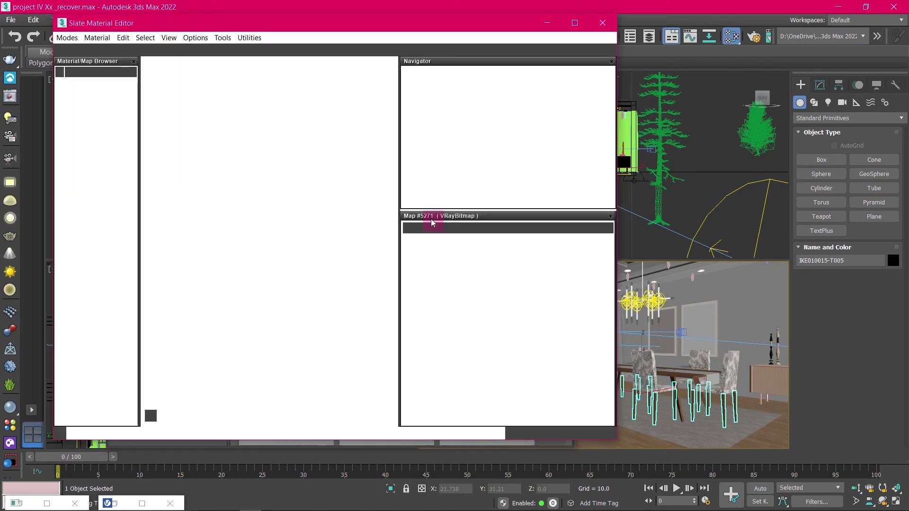